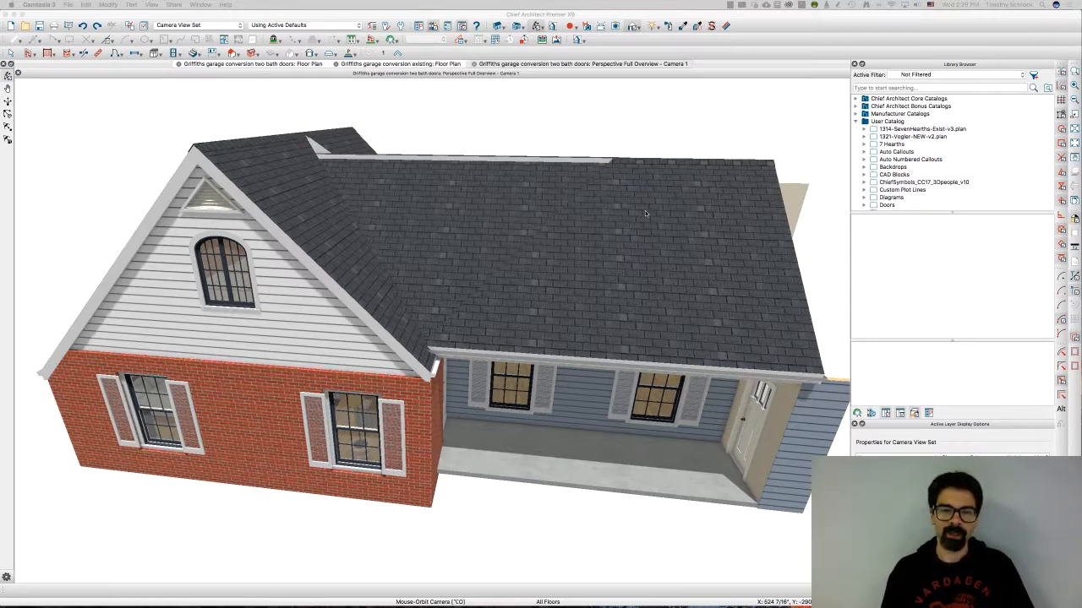
Orbit the 3D camera to examine the roof of the house from above
{"action": "left_click", "coordinate": [495, 124]}
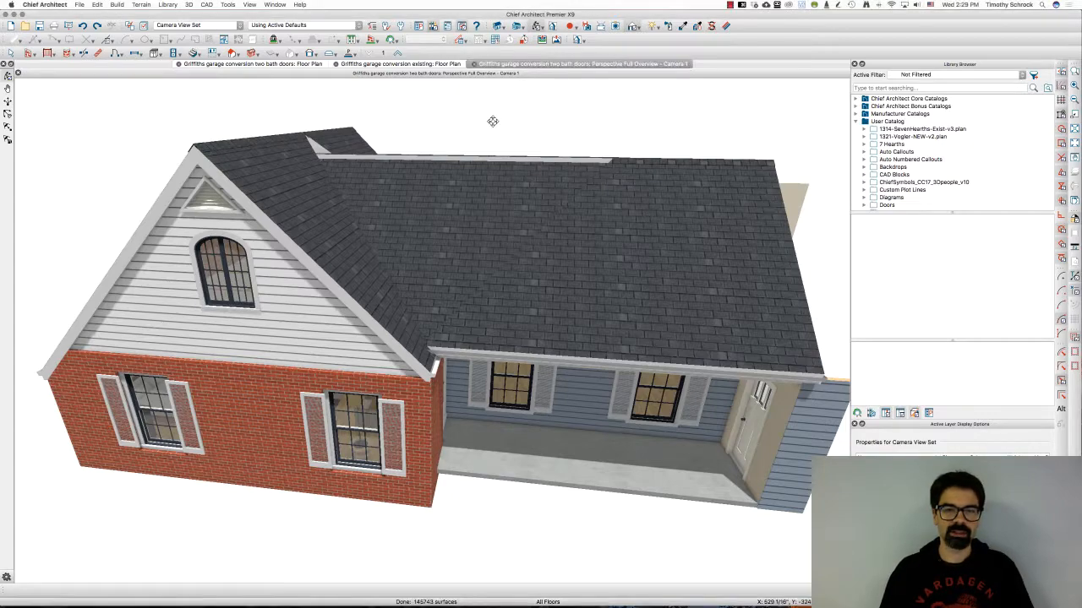
{"action": "left_click_drag", "start_coordinate": [493, 121], "coordinate": [481, 188]}
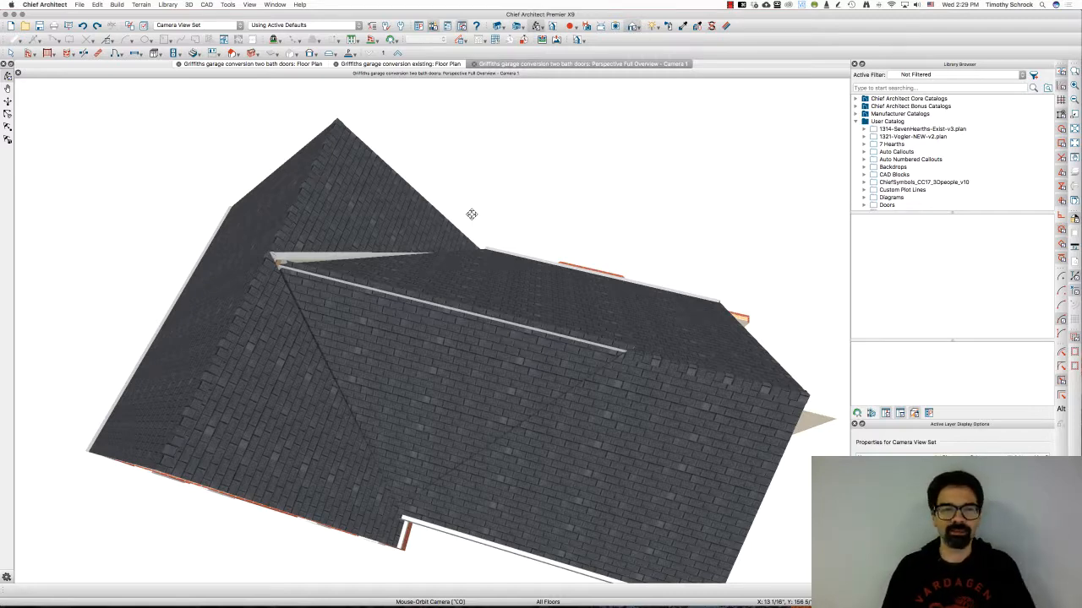
{"action": "left_click_drag", "start_coordinate": [472, 214], "coordinate": [479, 199]}
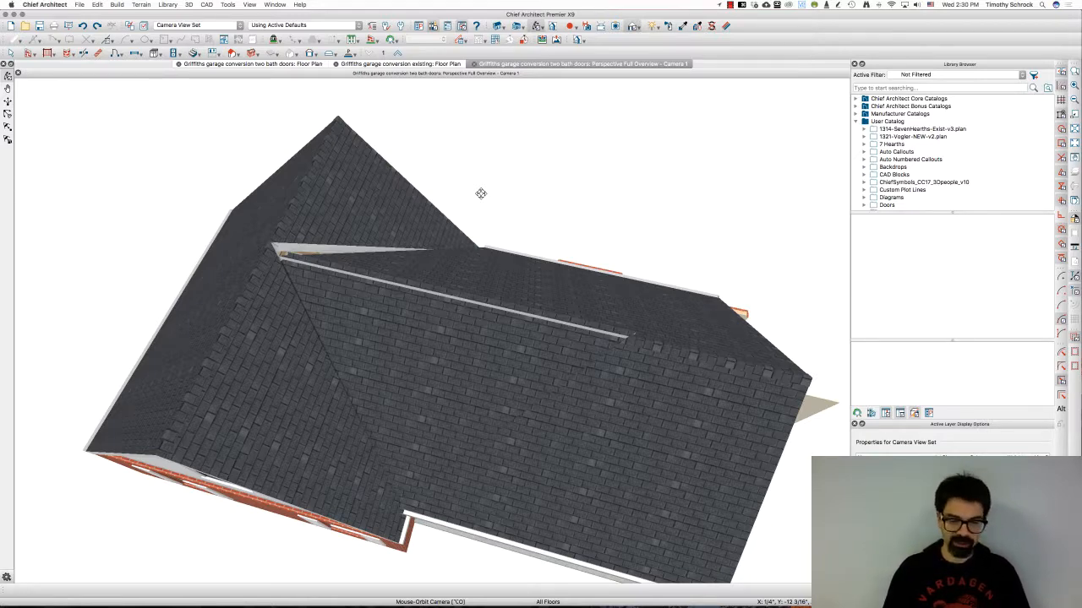
{"action": "left_click_drag", "start_coordinate": [481, 192], "coordinate": [463, 562]}
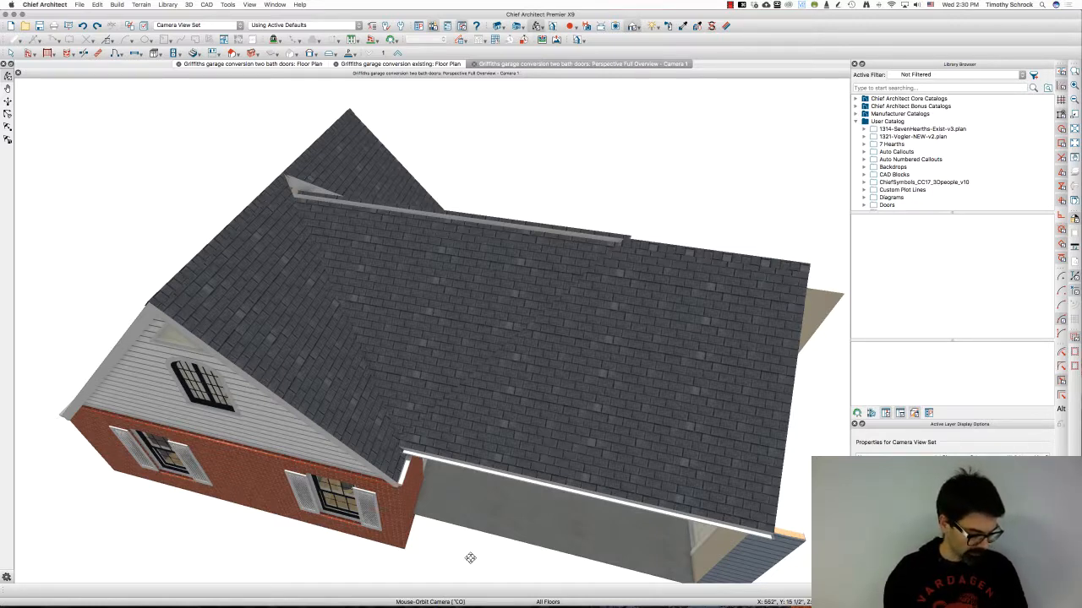
Save the garage conversion two bath doors plan
{"action": "key", "text": "super+s"}
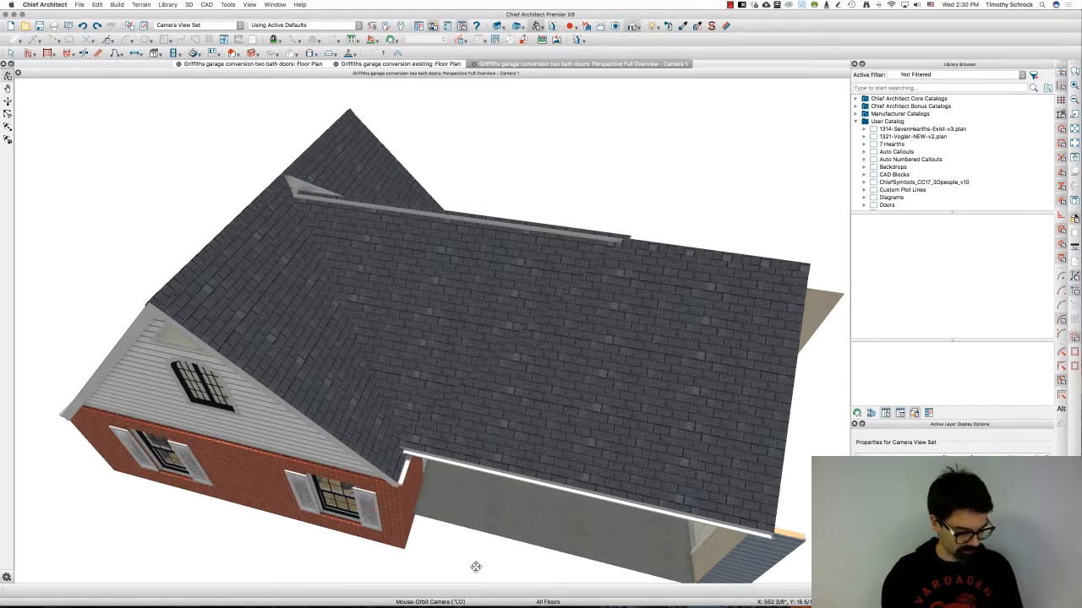
{"action": "key", "text": "alt+s"}
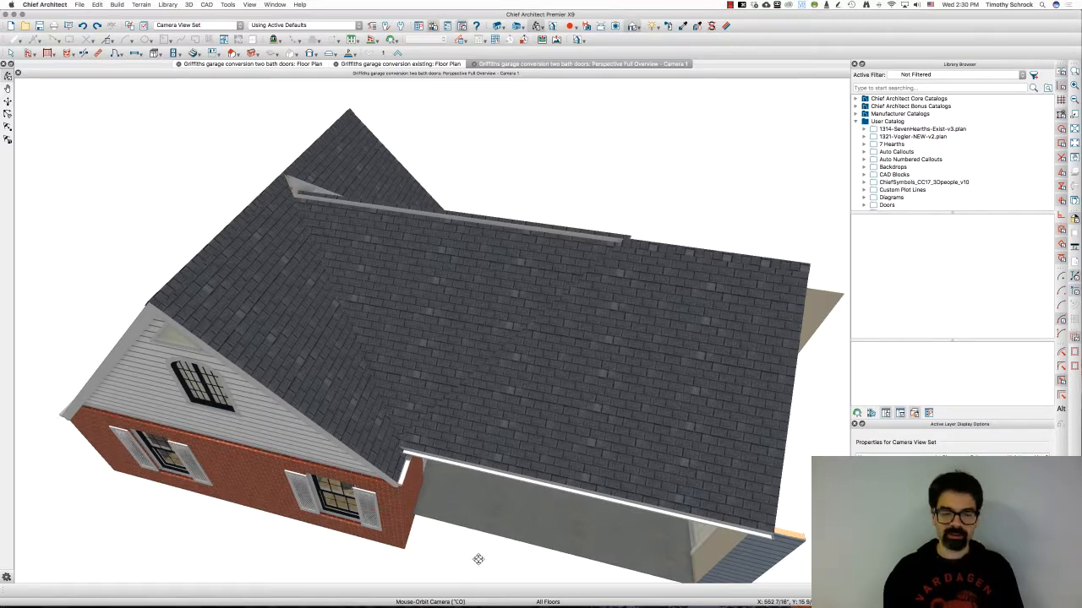
{"action": "key", "text": "alt+s"}
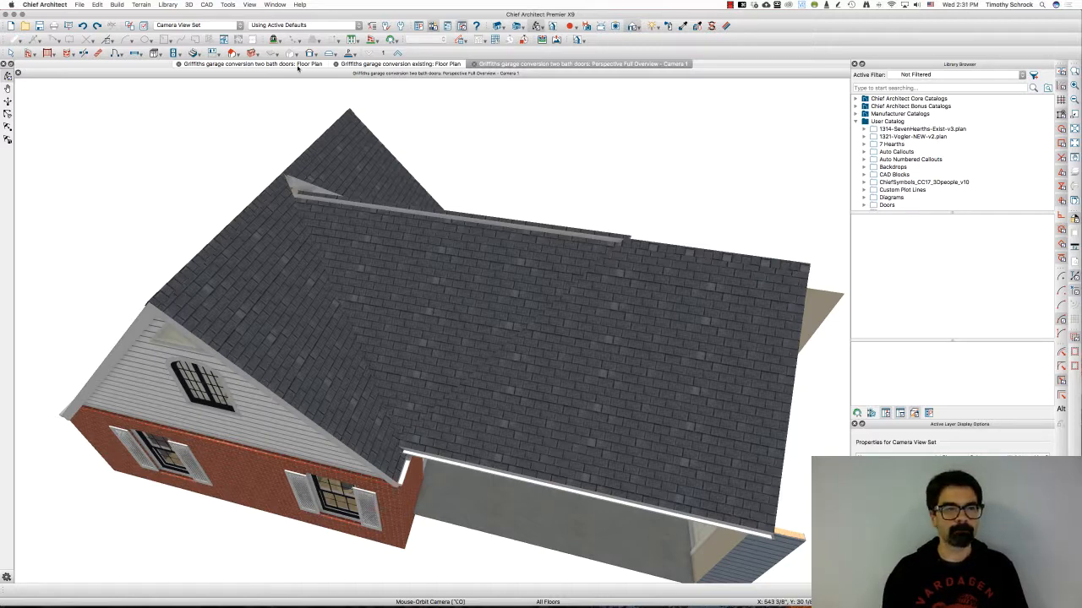
Close the existing-conditions floor plan without saving its changes
{"action": "left_click", "coordinate": [335, 64]}
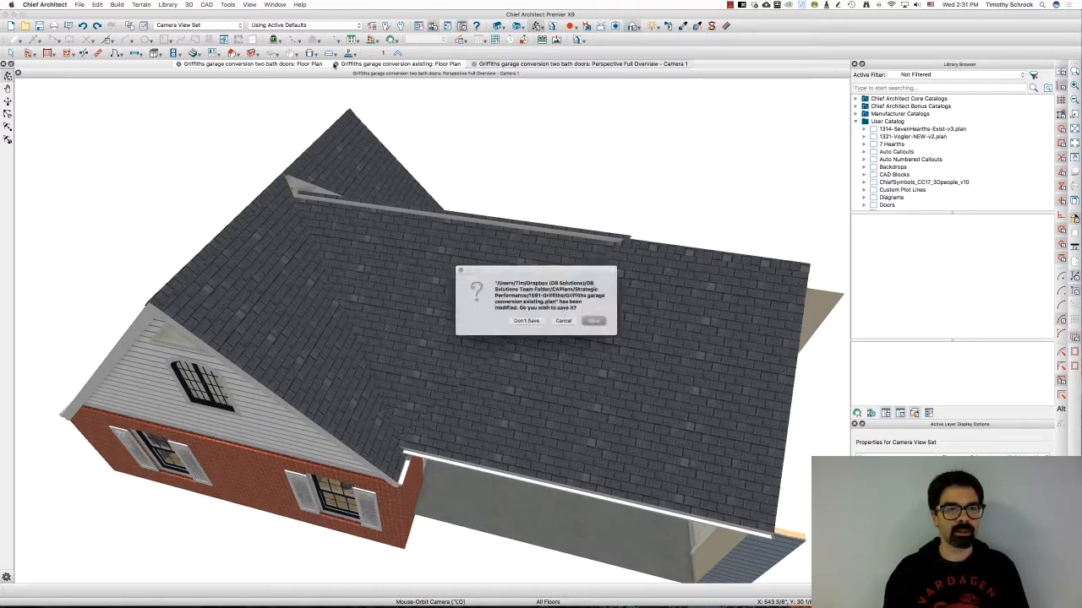
{"action": "left_click", "coordinate": [525, 323]}
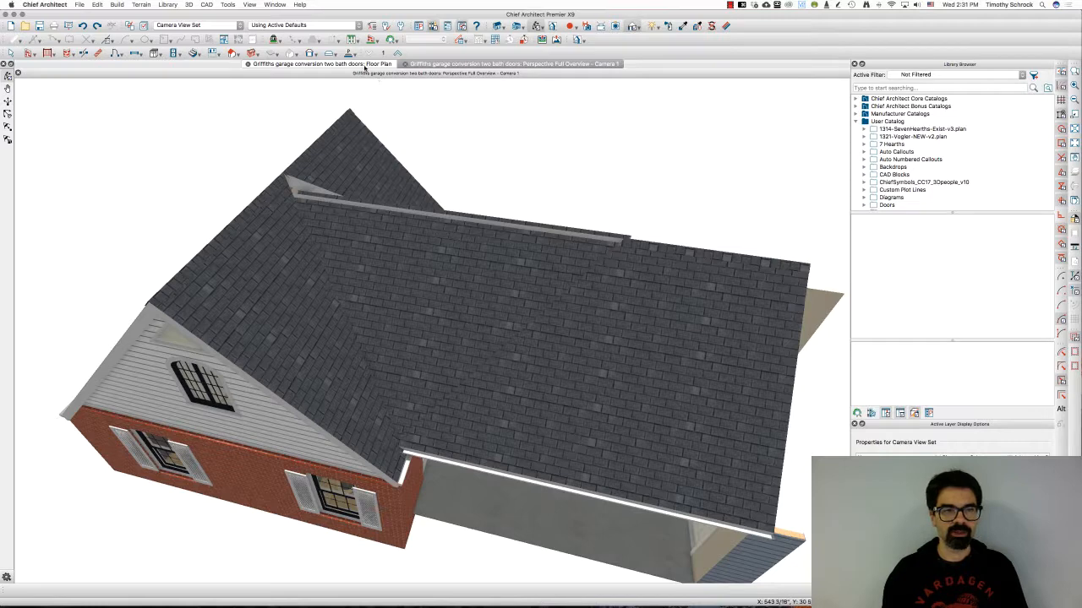
Tile the floor plan and the 3D perspective view side by side
{"action": "left_click", "coordinate": [365, 65]}
{"action": "left_click_drag", "start_coordinate": [423, 65], "coordinate": [628, 133]}
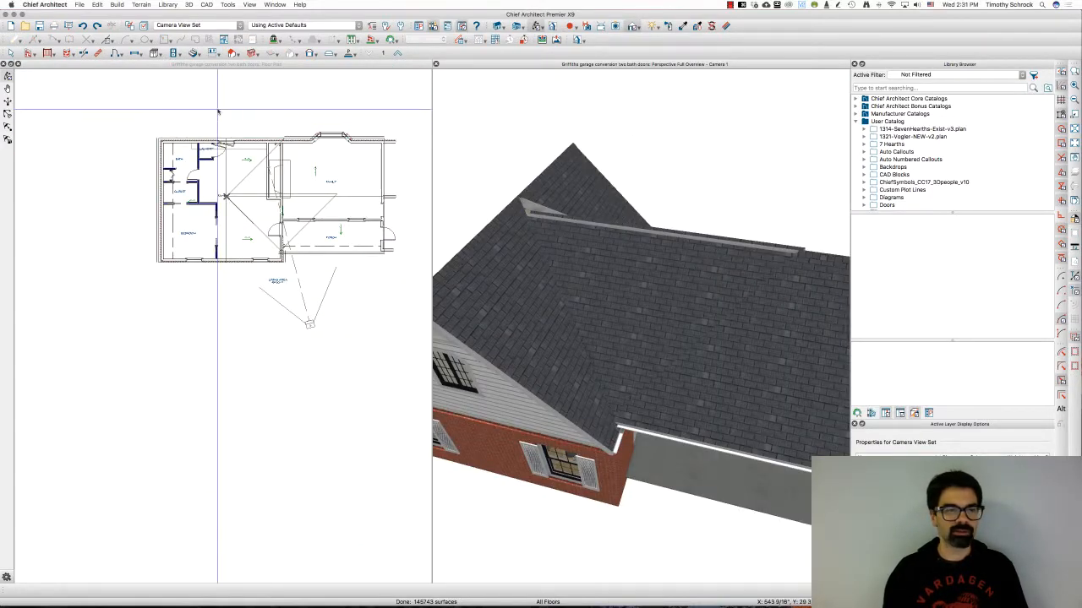
Zoom in on the roof planes at the FAMILY room corner and select the lower roof plane to inspect it
{"action": "scroll", "coordinate": [259, 114], "scroll_direction": "up", "scroll_amount": 2}
{"action": "scroll", "coordinate": [258, 114], "scroll_direction": "up", "scroll_amount": 2}
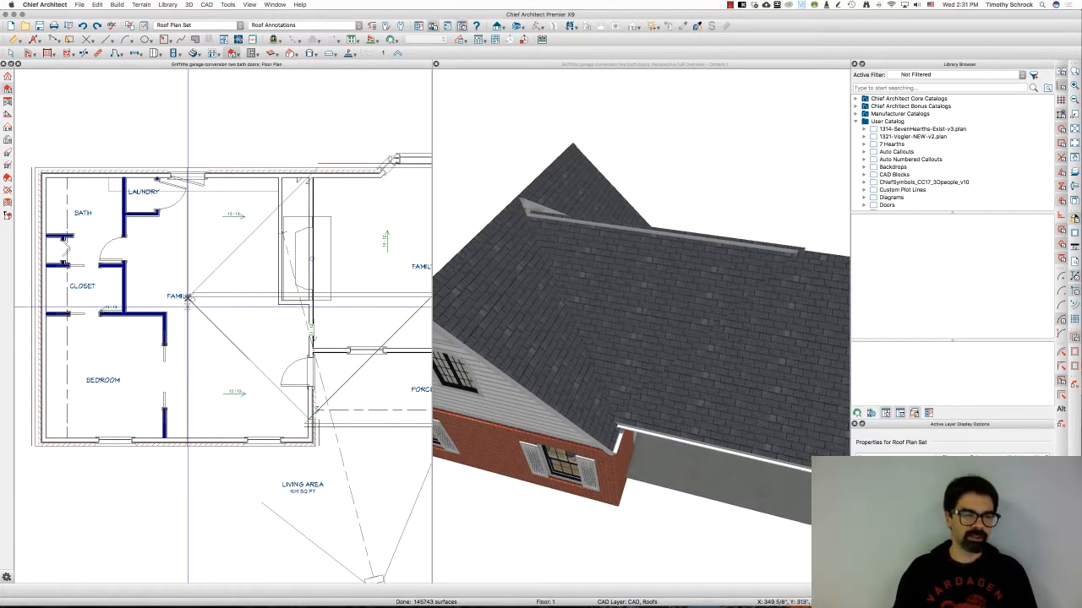
{"action": "scroll", "coordinate": [189, 297], "scroll_direction": "up", "scroll_amount": 2}
{"action": "key", "text": "q"}
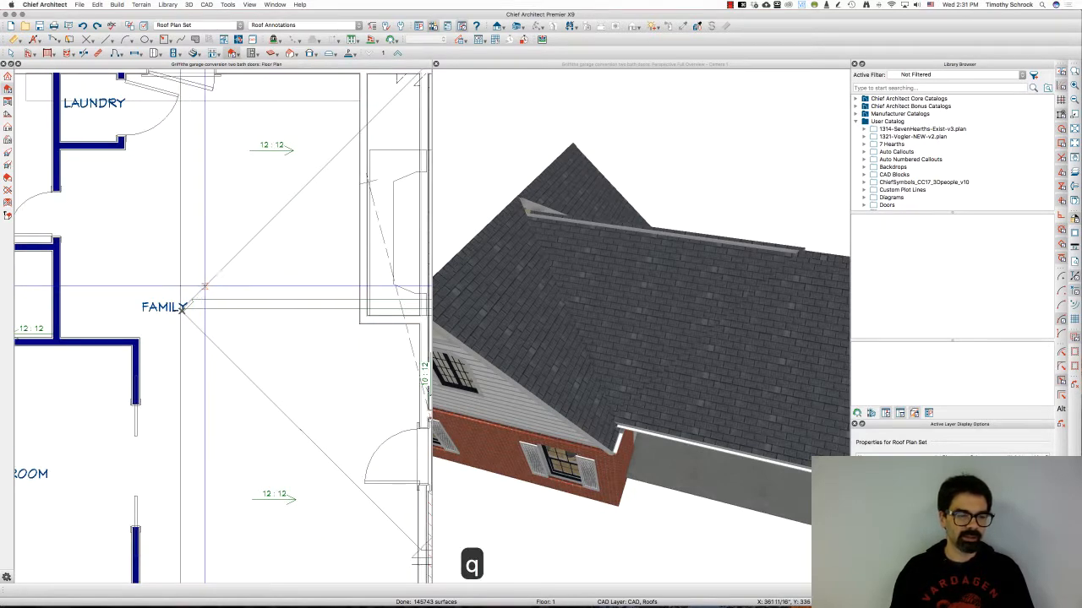
{"action": "left_click", "coordinate": [181, 309]}
{"action": "scroll", "coordinate": [182, 309], "scroll_direction": "up", "scroll_amount": 2}
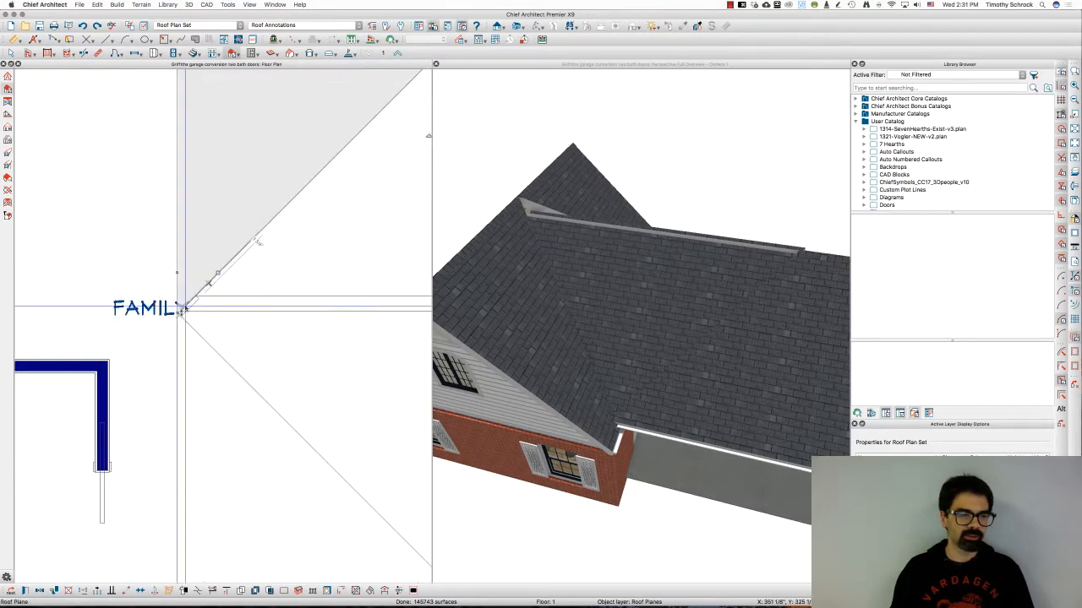
{"action": "left_click", "coordinate": [193, 341]}
{"action": "scroll", "coordinate": [196, 326], "scroll_direction": "down", "scroll_amount": 2}
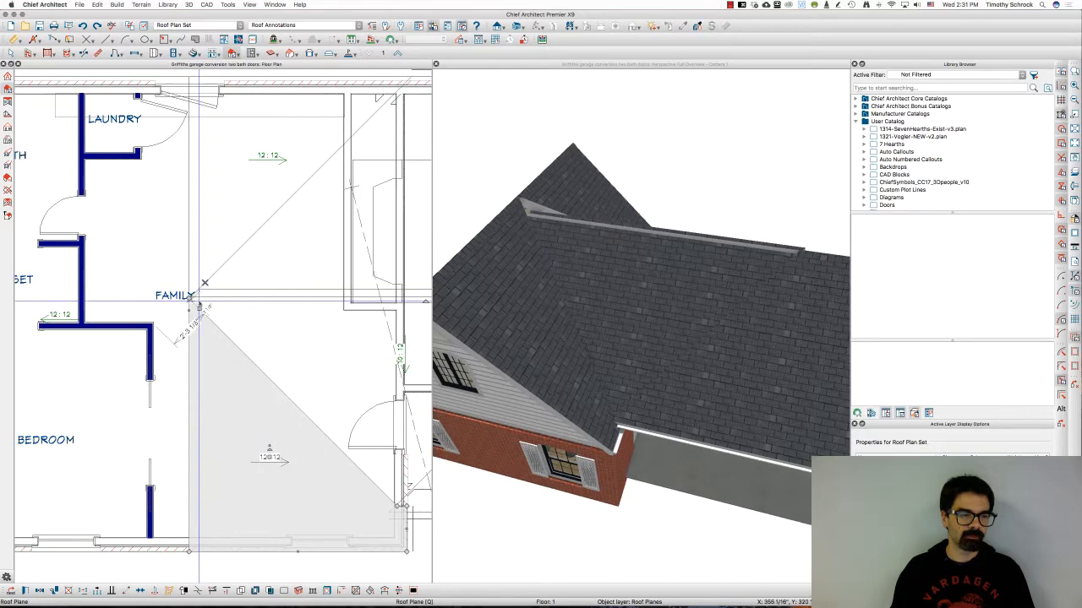
{"action": "scroll", "coordinate": [199, 305], "scroll_direction": "down", "scroll_amount": 2}
{"action": "scroll", "coordinate": [198, 298], "scroll_direction": "up", "scroll_amount": 4}
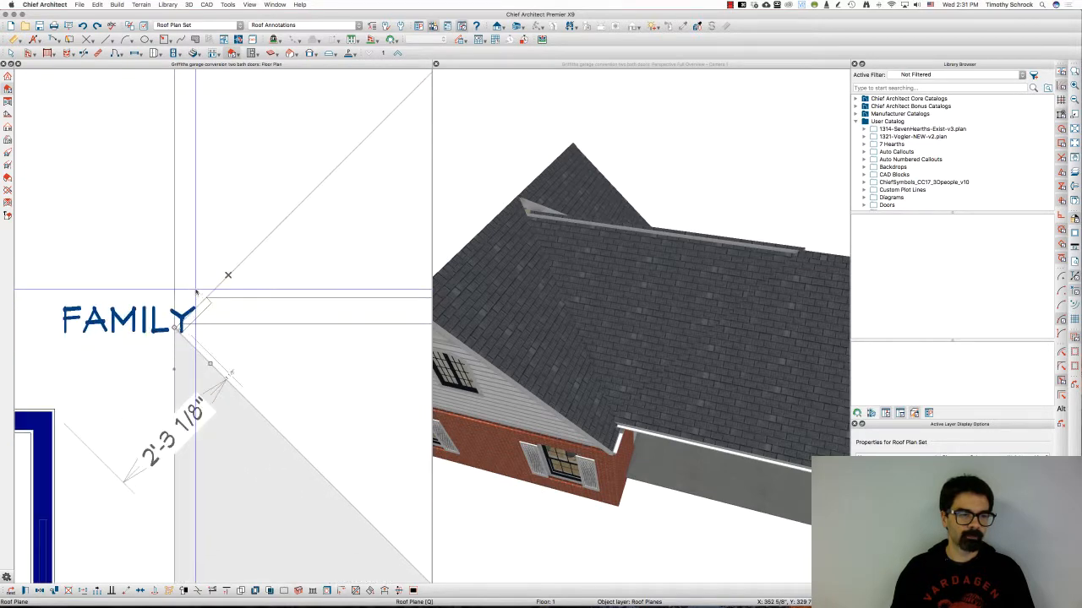
{"action": "scroll", "coordinate": [198, 291], "scroll_direction": "down", "scroll_amount": 2}
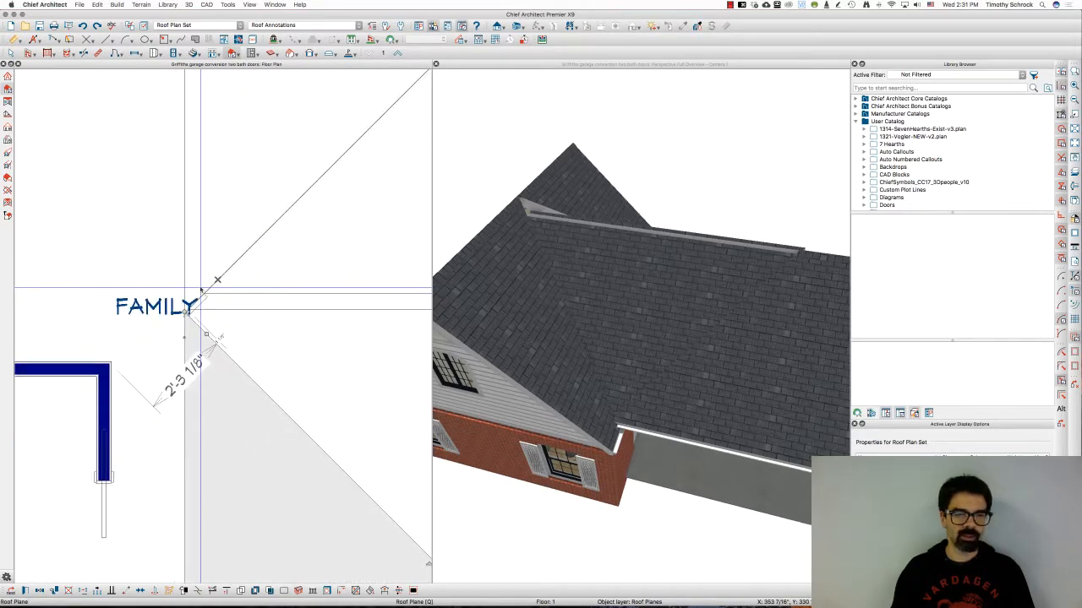
Select the two roof planes meeting at the FAMILY corner and merge them with Polyline Union
{"action": "left_click", "coordinate": [208, 287]}
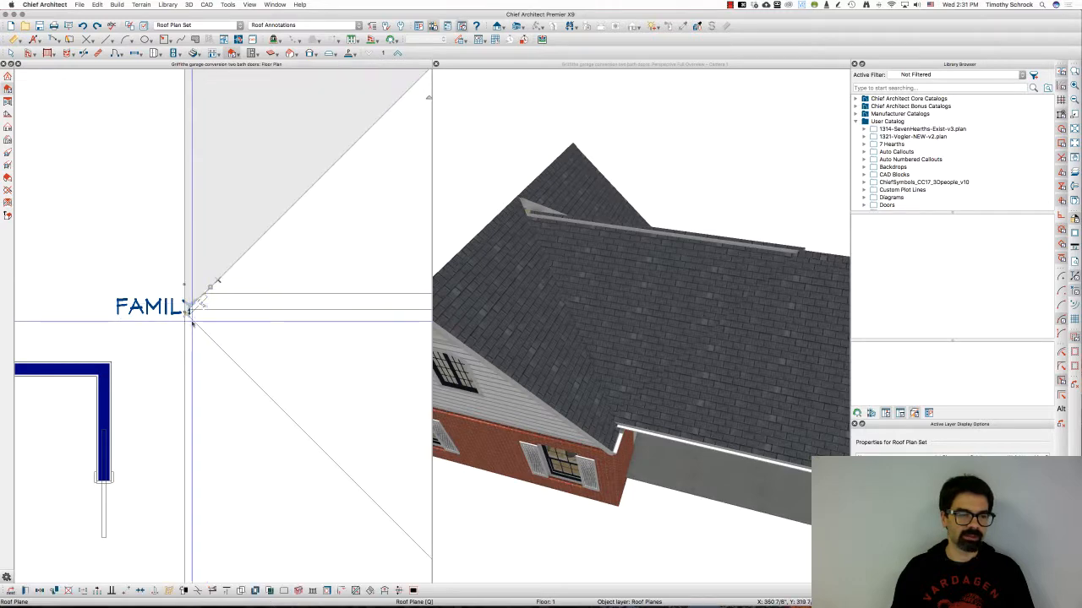
{"action": "left_click", "coordinate": [193, 324]}
{"action": "scroll", "coordinate": [178, 320], "scroll_direction": "up", "scroll_amount": 2}
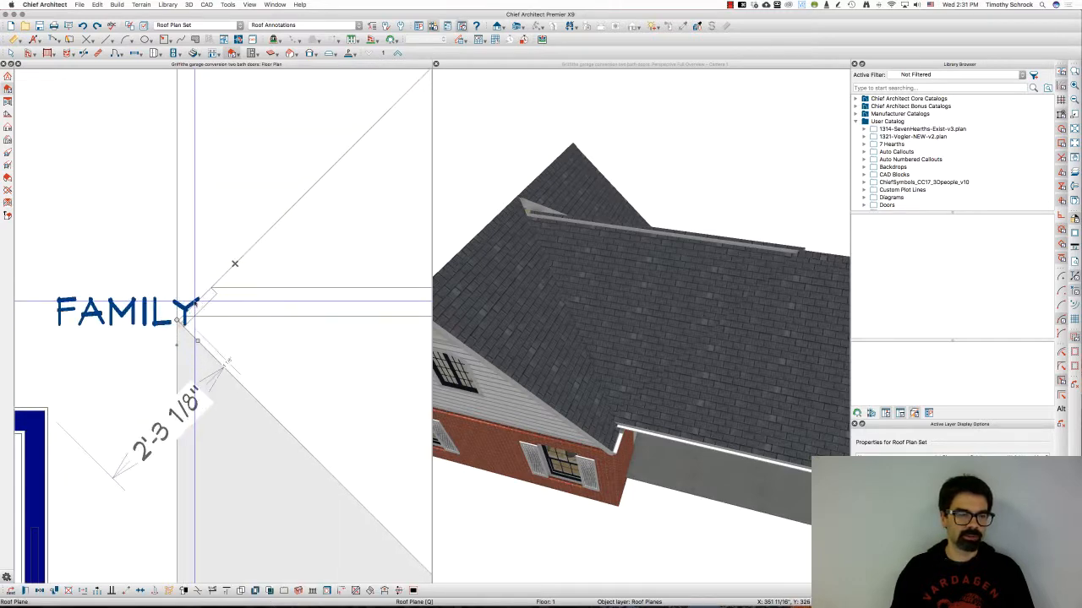
{"action": "scroll", "coordinate": [199, 297], "scroll_direction": "up", "scroll_amount": 2}
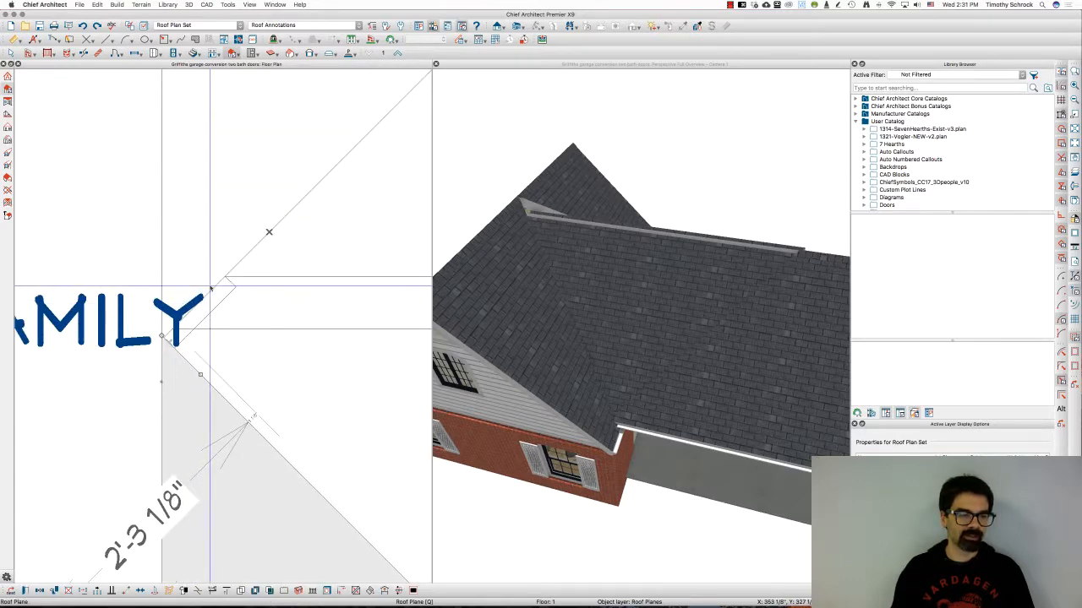
{"action": "key", "text": "q"}
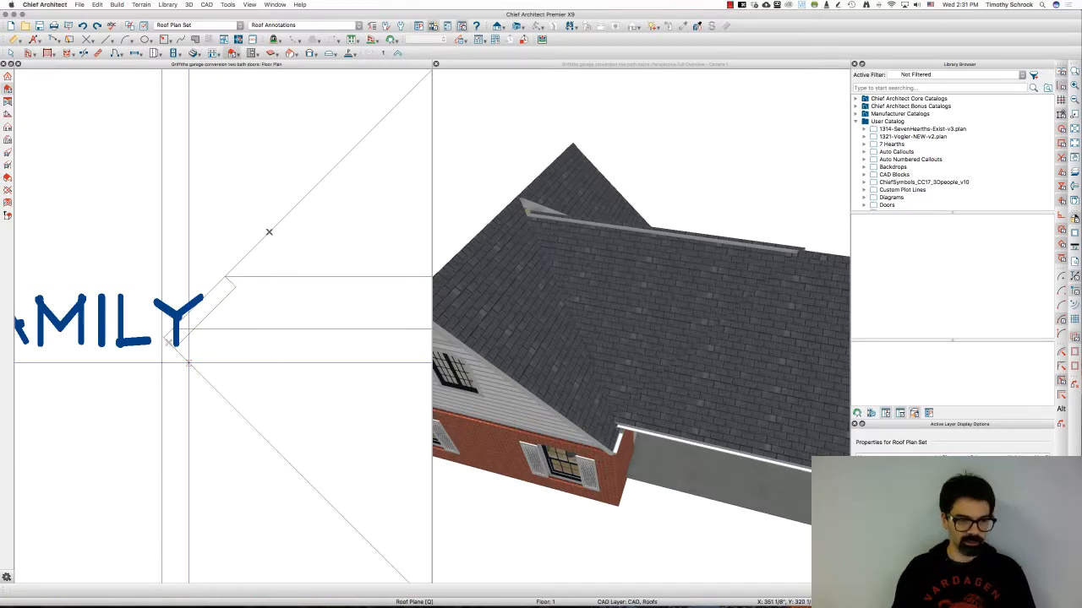
{"action": "left_click", "coordinate": [188, 363]}
{"action": "left_click", "coordinate": [187, 367]}
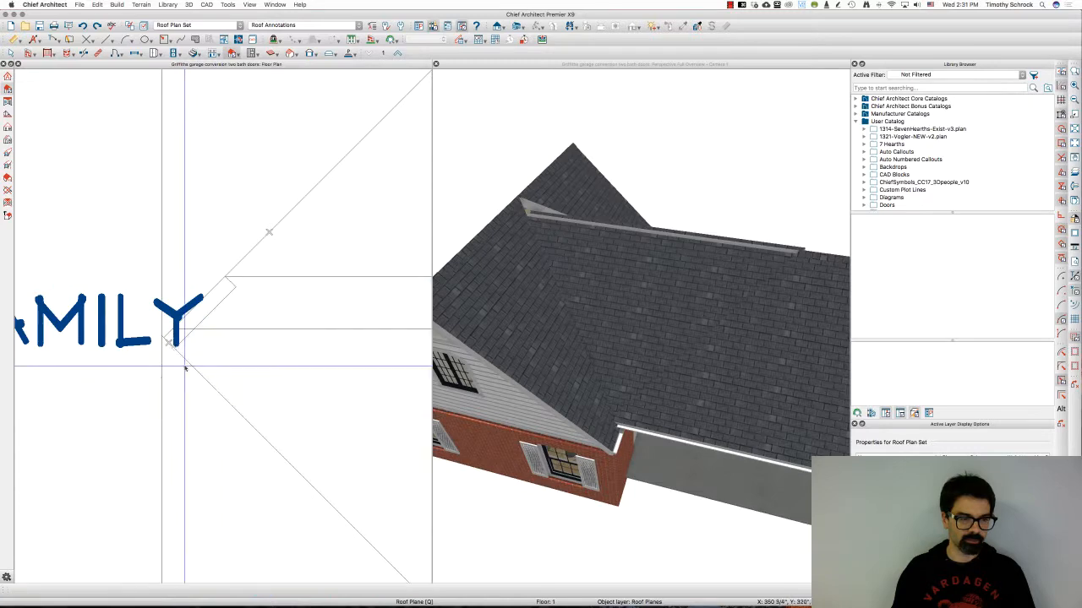
{"action": "left_click", "coordinate": [213, 287]}
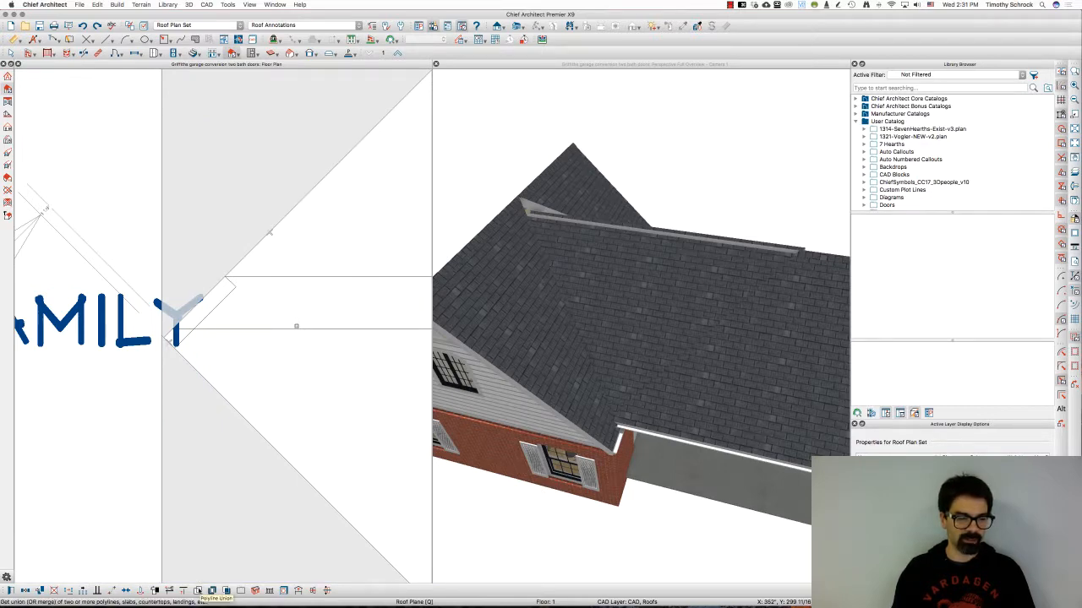
{"action": "left_click", "coordinate": [212, 590]}
{"action": "left_click", "coordinate": [606, 319]}
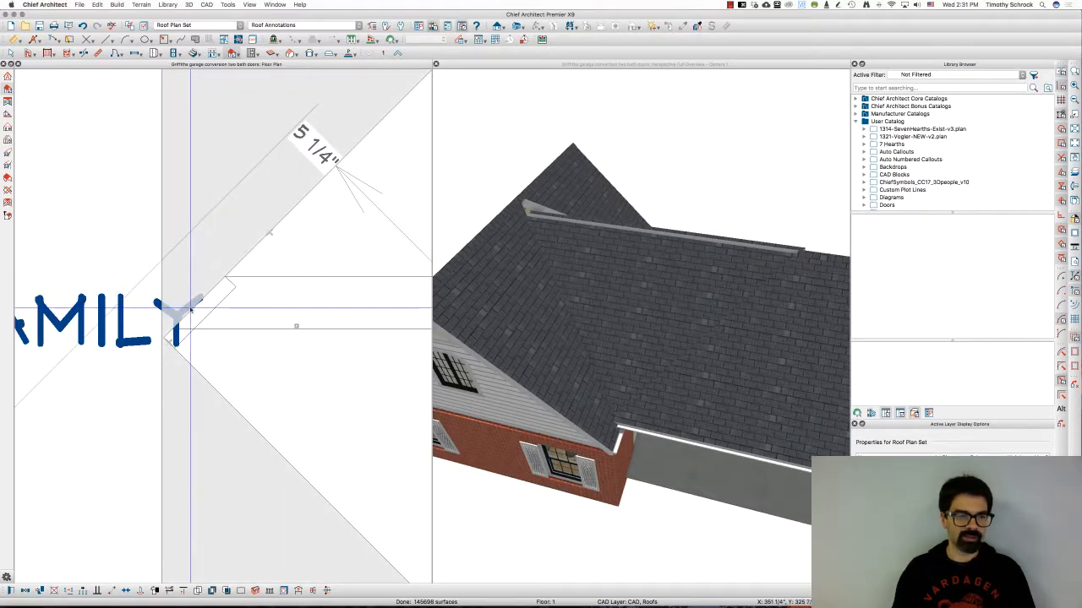
Select and orbit around the merged roof plane in the 3D view to inspect the result
{"action": "scroll", "coordinate": [190, 288], "scroll_direction": "down", "scroll_amount": 4}
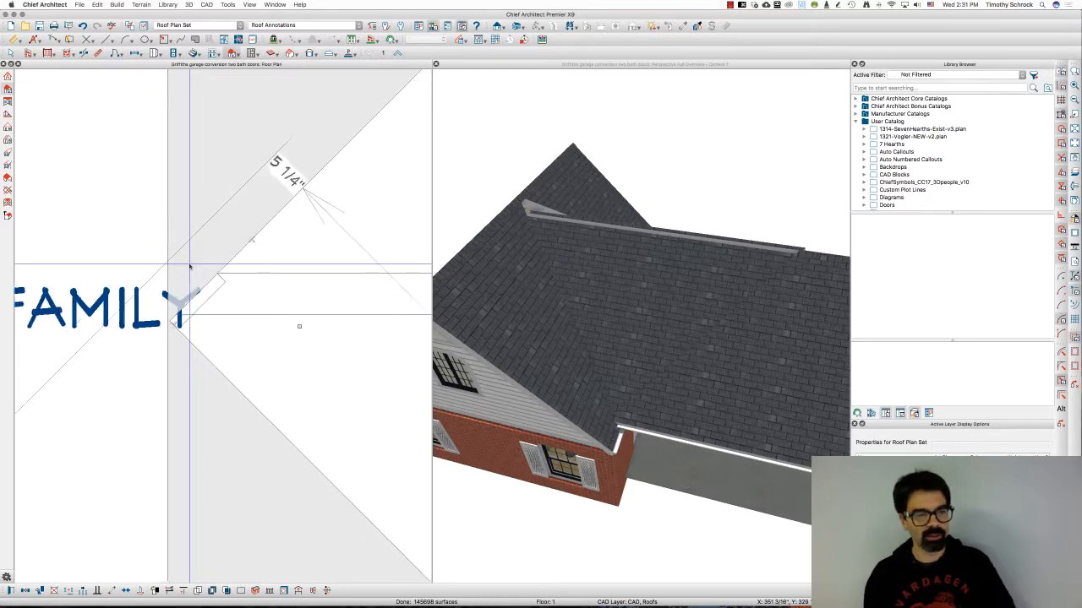
{"action": "scroll", "coordinate": [190, 267], "scroll_direction": "down", "scroll_amount": 2}
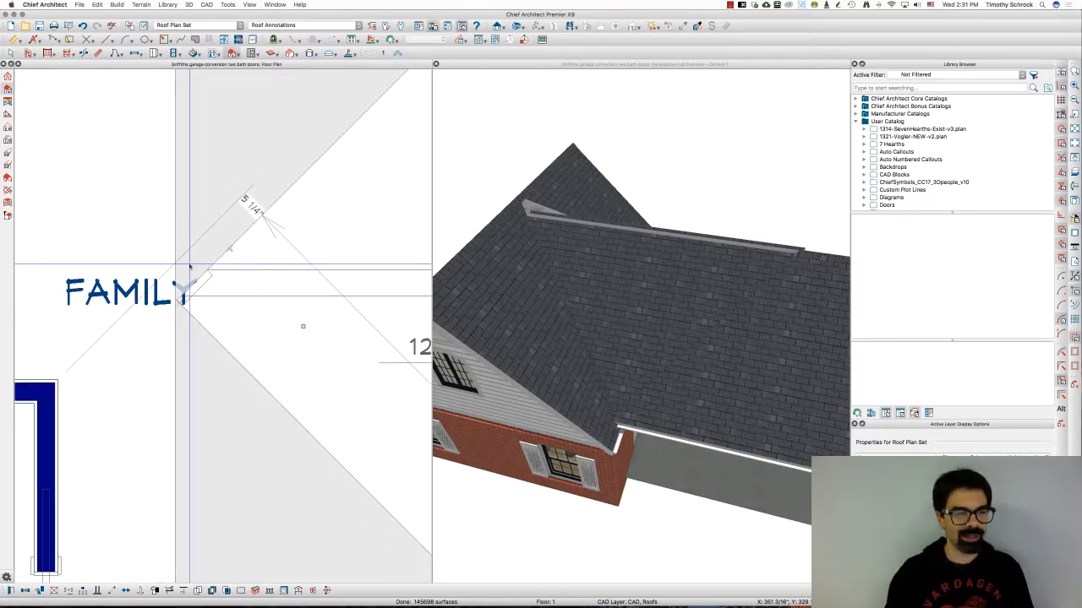
{"action": "scroll", "coordinate": [190, 267], "scroll_direction": "down", "scroll_amount": 3}
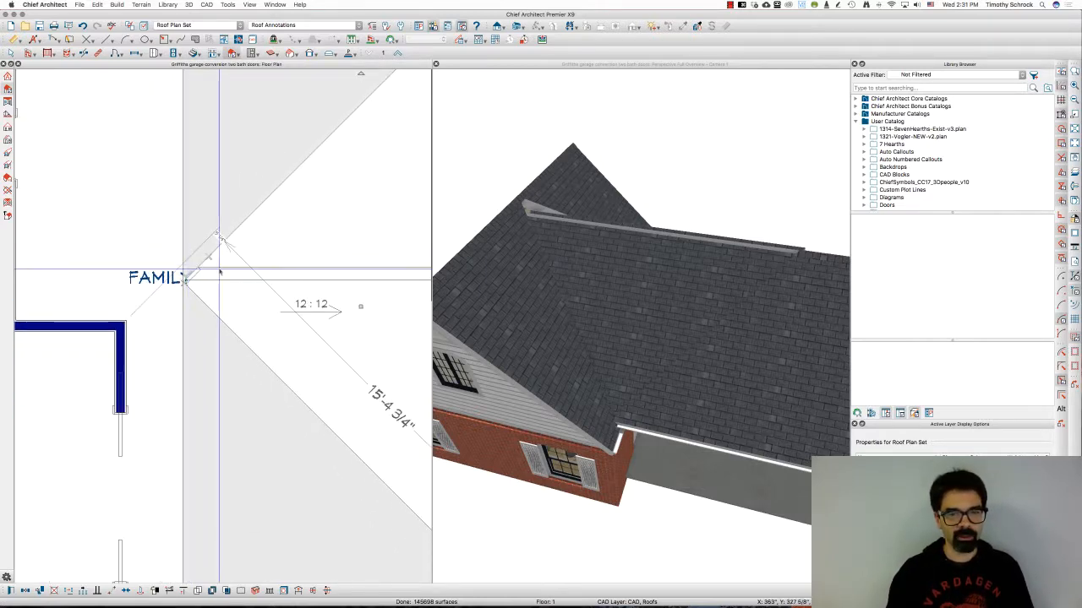
{"action": "left_click", "coordinate": [669, 267]}
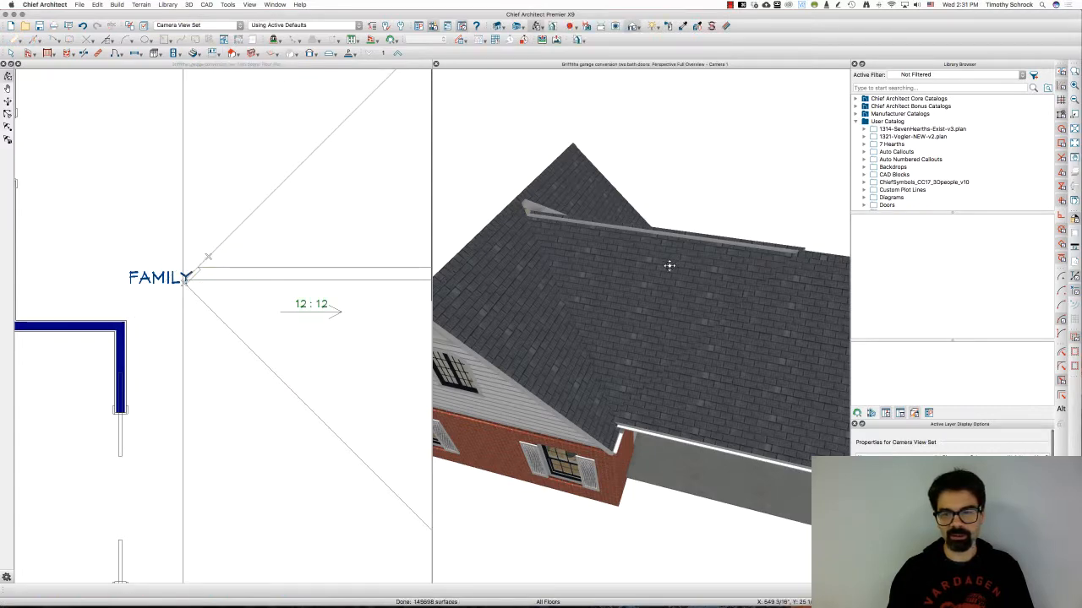
{"action": "left_click", "coordinate": [644, 290]}
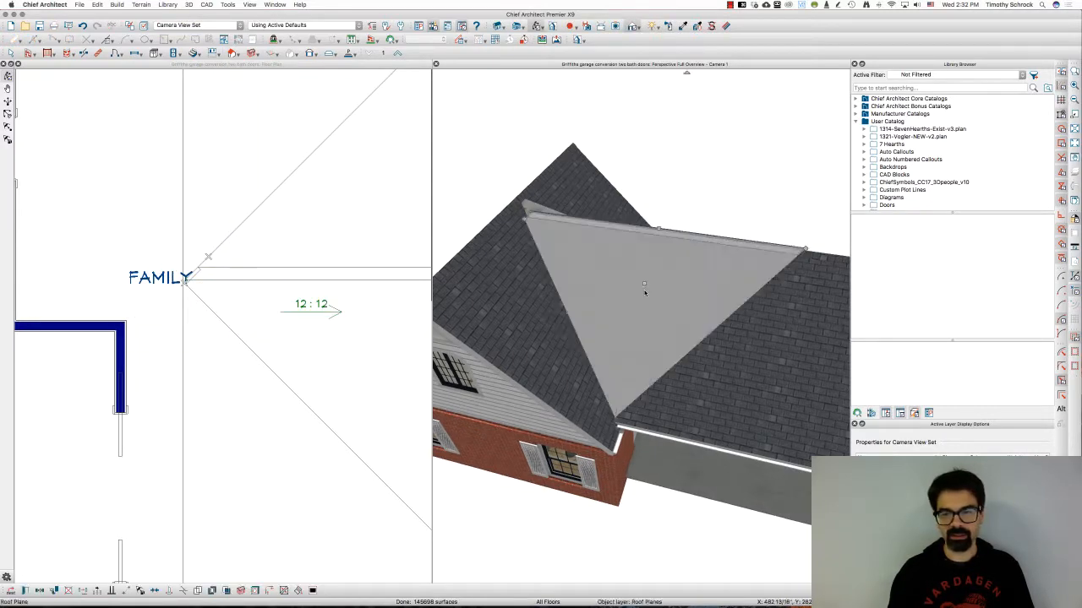
{"action": "left_click", "coordinate": [727, 341]}
{"action": "middle_click_drag", "start_coordinate": [693, 321], "coordinate": [691, 254]}
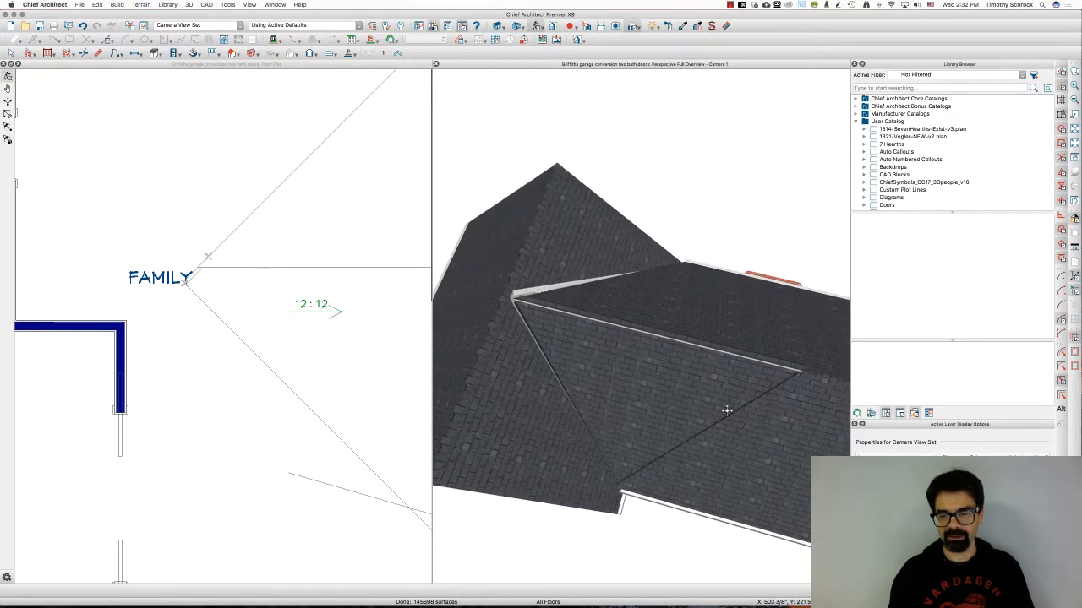
{"action": "scroll", "coordinate": [146, 242], "scroll_direction": "down", "scroll_amount": 5}
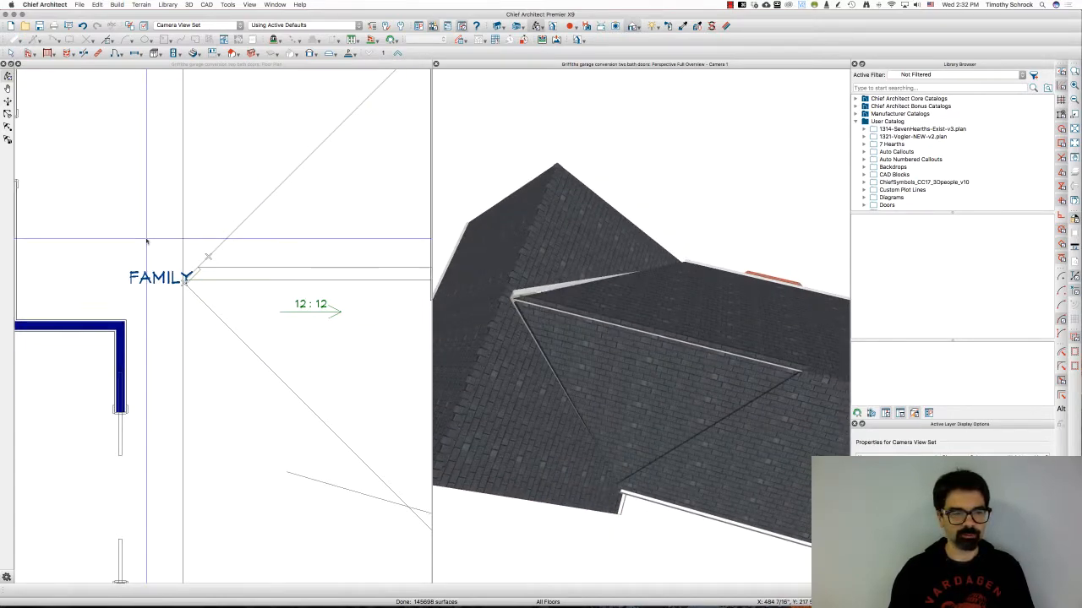
{"action": "scroll", "coordinate": [146, 243], "scroll_direction": "down", "scroll_amount": 3}
{"action": "scroll", "coordinate": [335, 262], "scroll_direction": "up", "scroll_amount": 5}
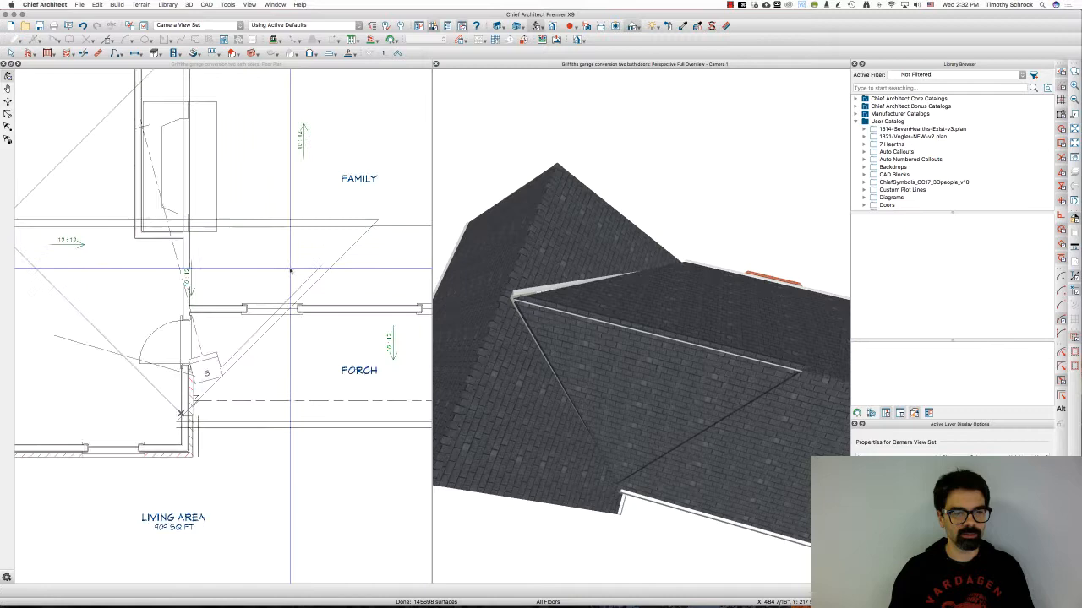
Make the roof plane between the FAMILY room and PORCH coplanar with the porch roof plane
{"action": "key", "text": "q"}
{"action": "left_click", "coordinate": [337, 258]}
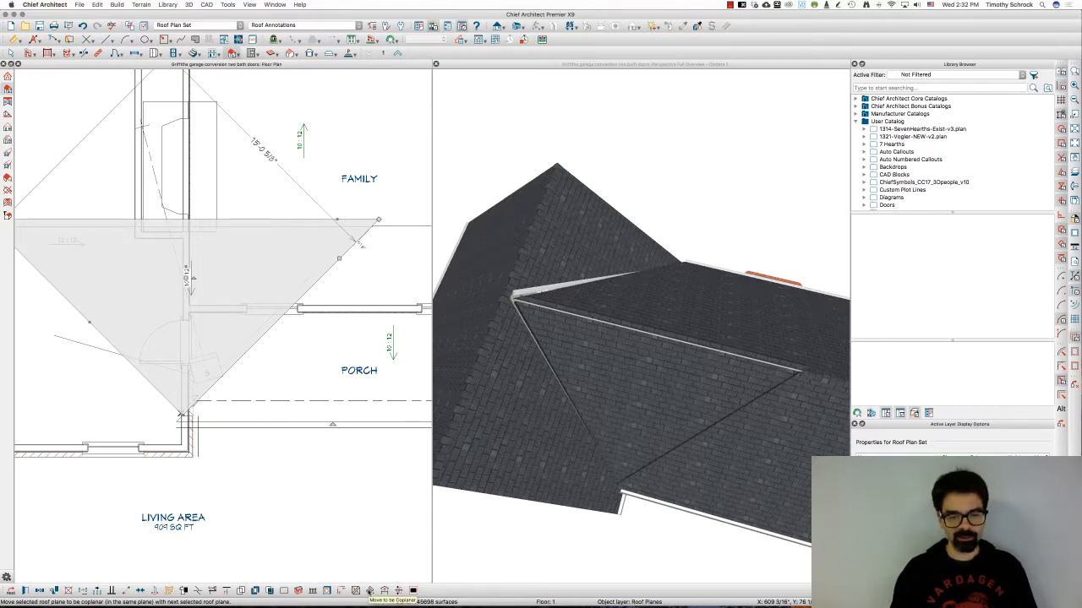
{"action": "left_click", "coordinate": [369, 590]}
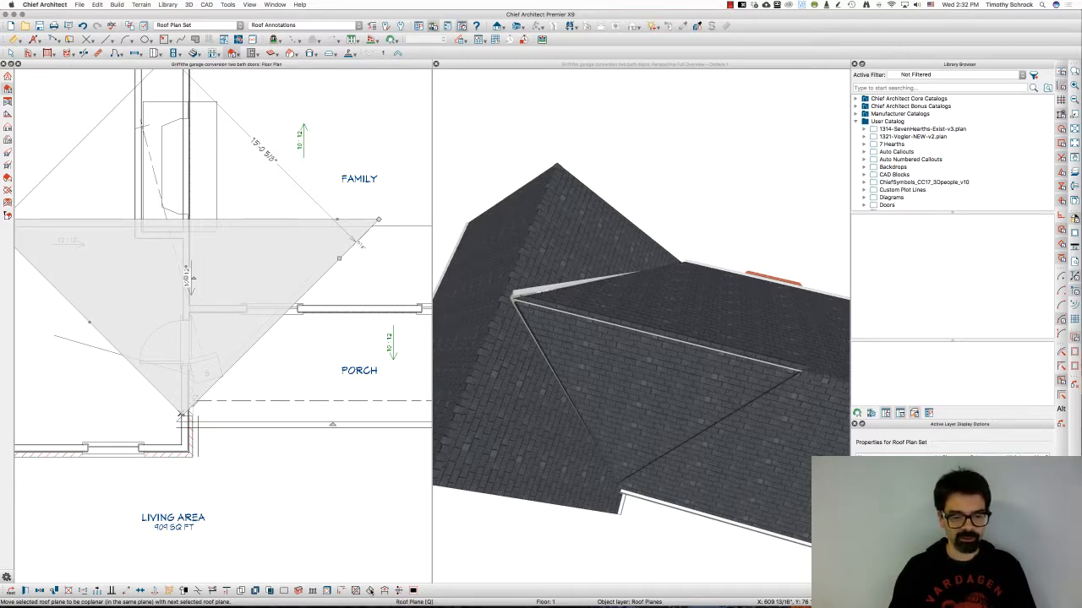
{"action": "left_click", "coordinate": [369, 590]}
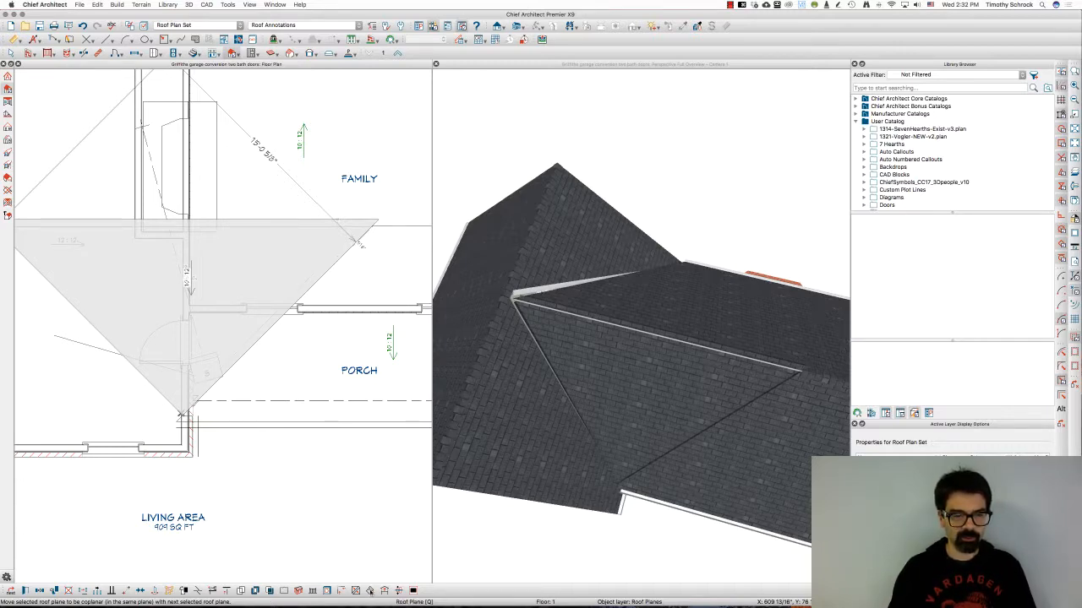
{"action": "left_click", "coordinate": [315, 420]}
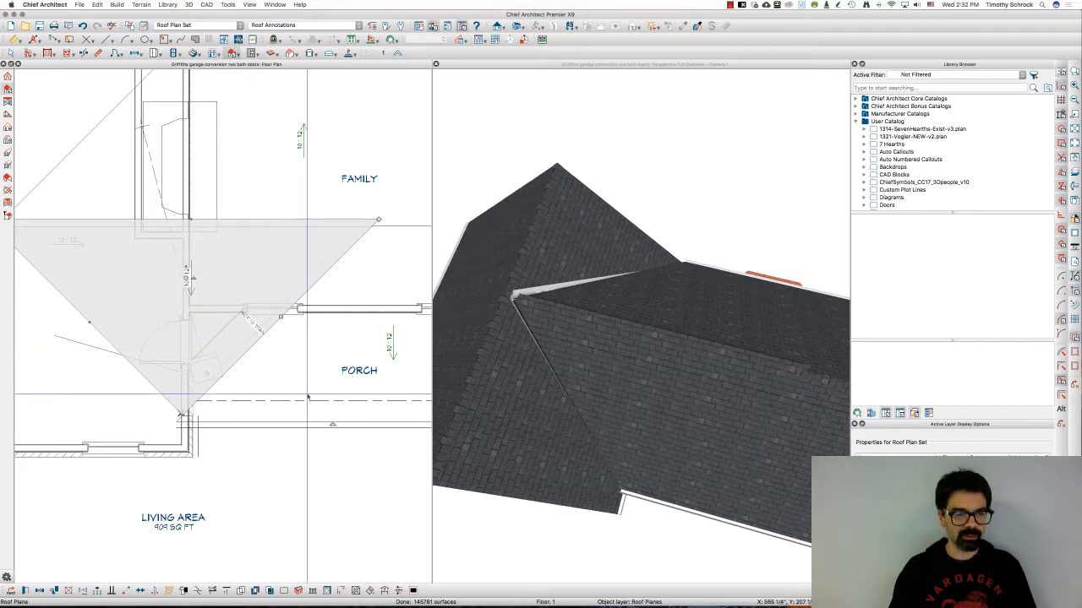
Select the FAMILY and PORCH roof planes together and merge them with Polyline Union, deleting the originals
{"action": "left_click", "coordinate": [302, 421]}
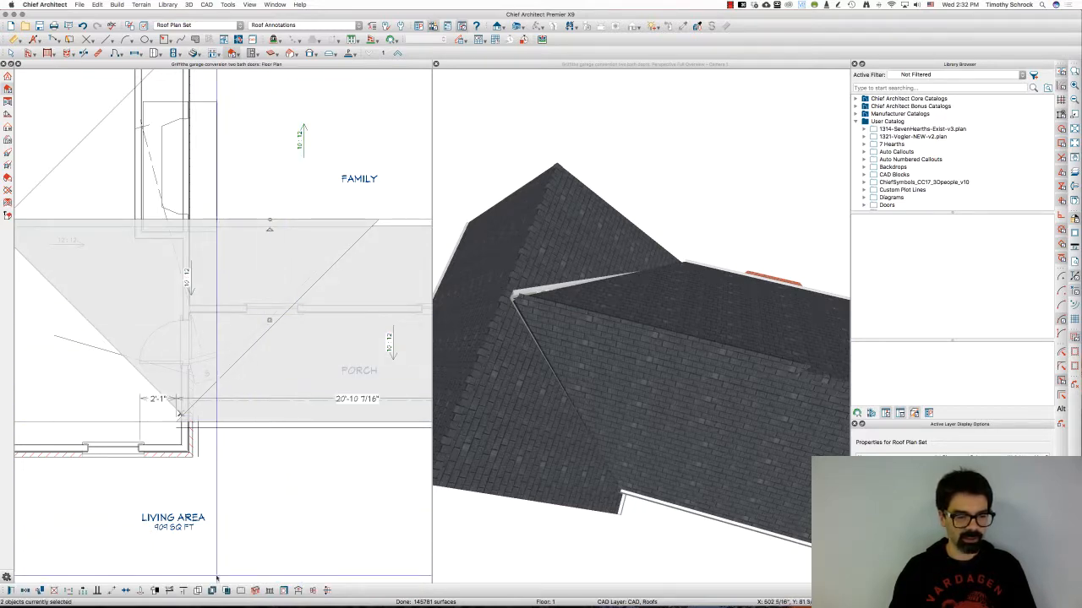
{"action": "left_click", "coordinate": [83, 590]}
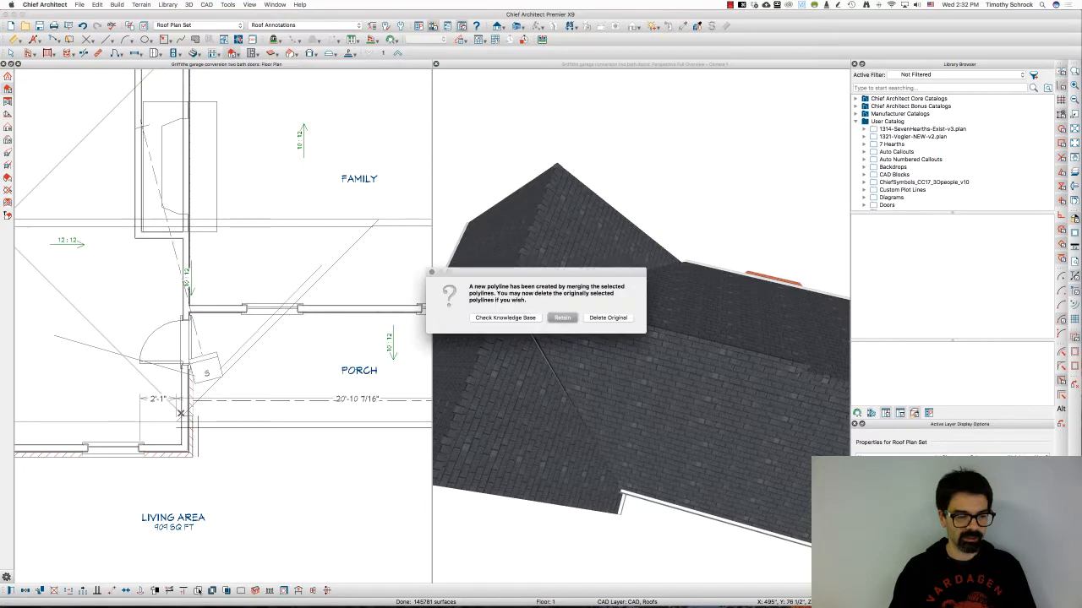
{"action": "left_click", "coordinate": [604, 317]}
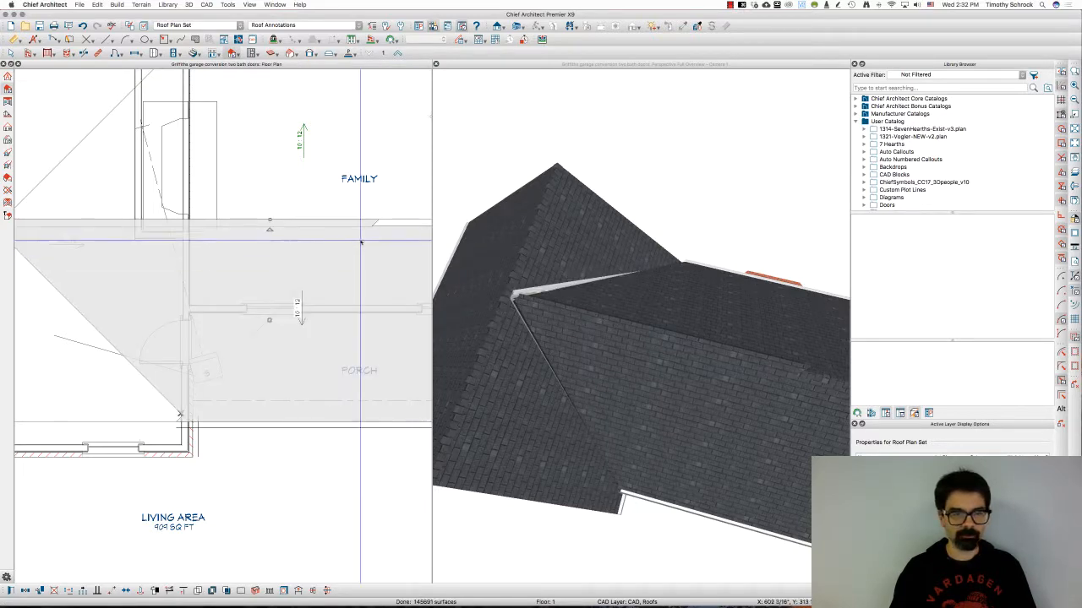
Try to move the merged roof plane's upper edge slightly downward
{"action": "left_click", "coordinate": [319, 220]}
{"action": "mouse_move", "coordinate": [319, 220]}
{"action": "left_mouse_down"}
{"action": "mouse_move", "coordinate": [373, 227]}
{"action": "mouse_move", "coordinate": [319, 226]}
{"action": "left_mouse_up"}
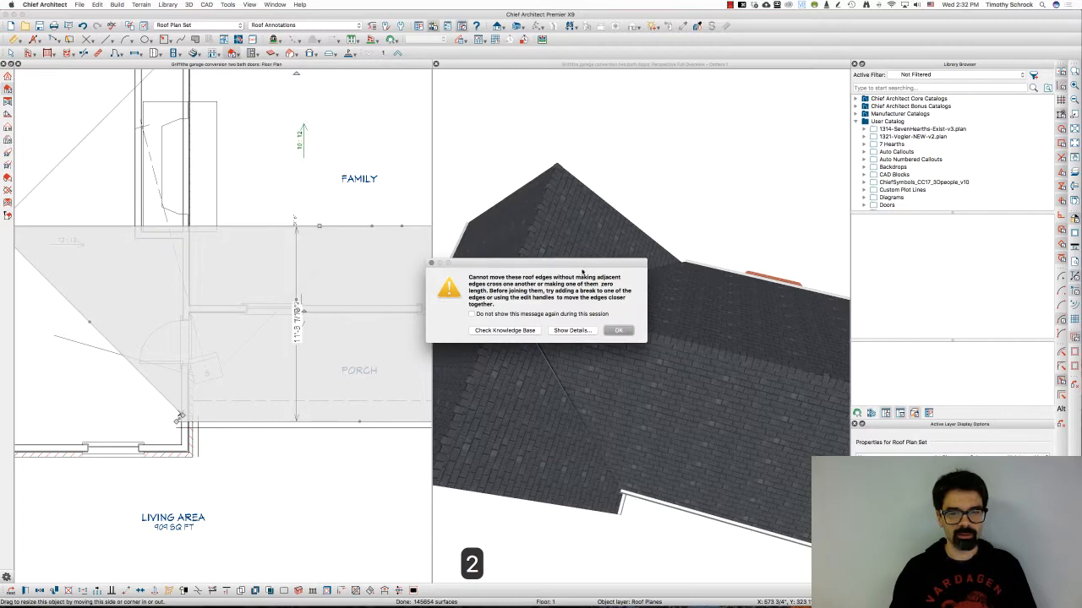
{"action": "left_click", "coordinate": [618, 329]}
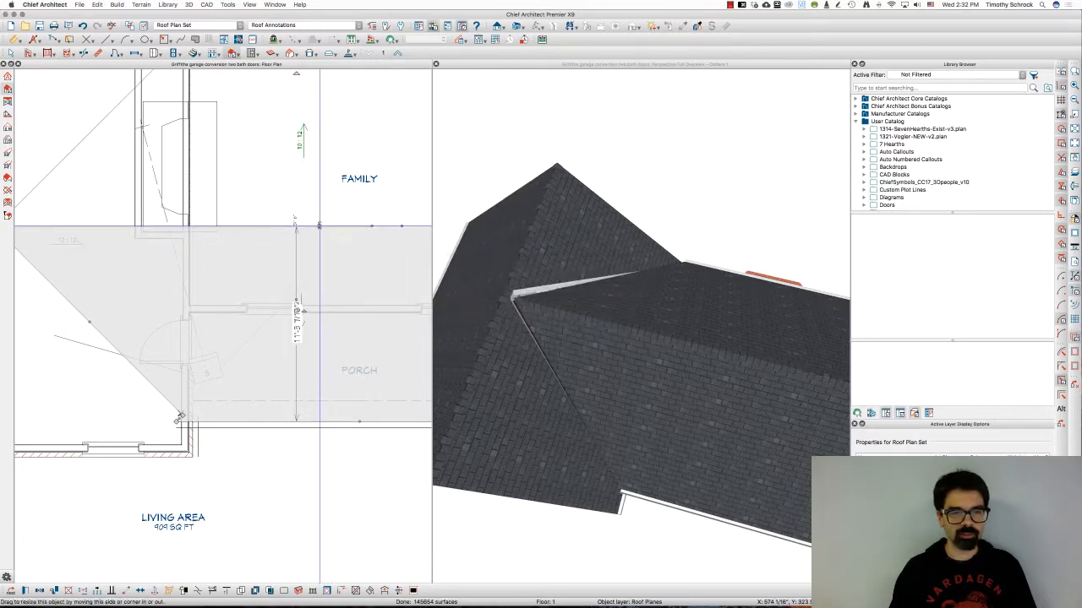
Add a break in the merged roof plane's upper edge near the FAMILY line and angle the new segment
{"action": "left_click_drag", "start_coordinate": [319, 242], "coordinate": [356, 229]}
{"action": "scroll", "coordinate": [394, 222], "scroll_direction": "up", "scroll_amount": 2}
{"action": "left_click", "coordinate": [330, 229]}
{"action": "left_click", "coordinate": [343, 243]}
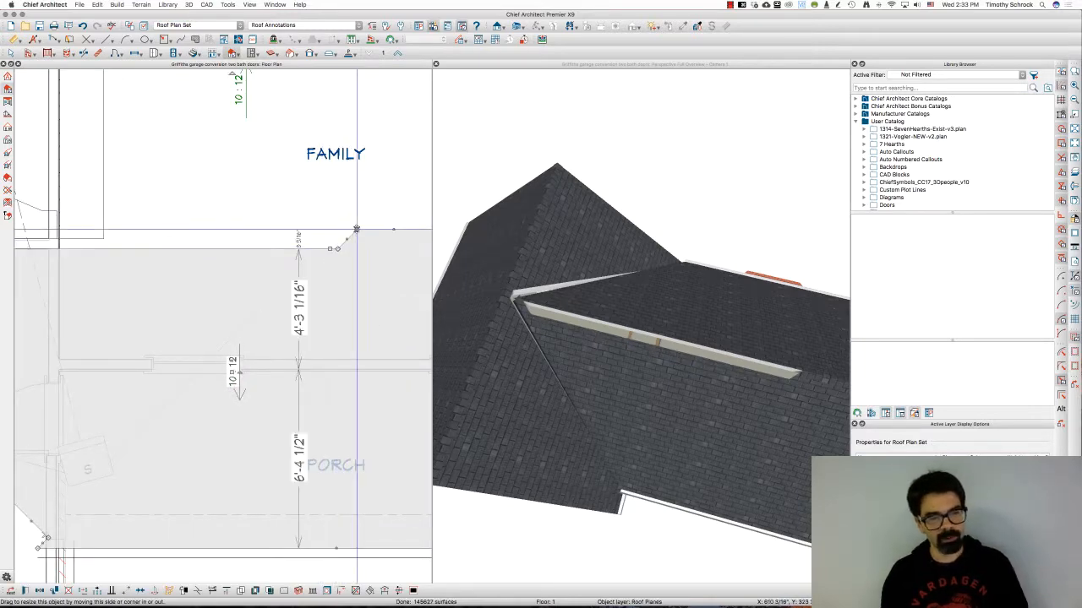
Drag the break corner of the merged roof plane up onto the upper edge so the edge runs straight
{"action": "scroll", "coordinate": [272, 236], "scroll_direction": "down", "scroll_amount": 4}
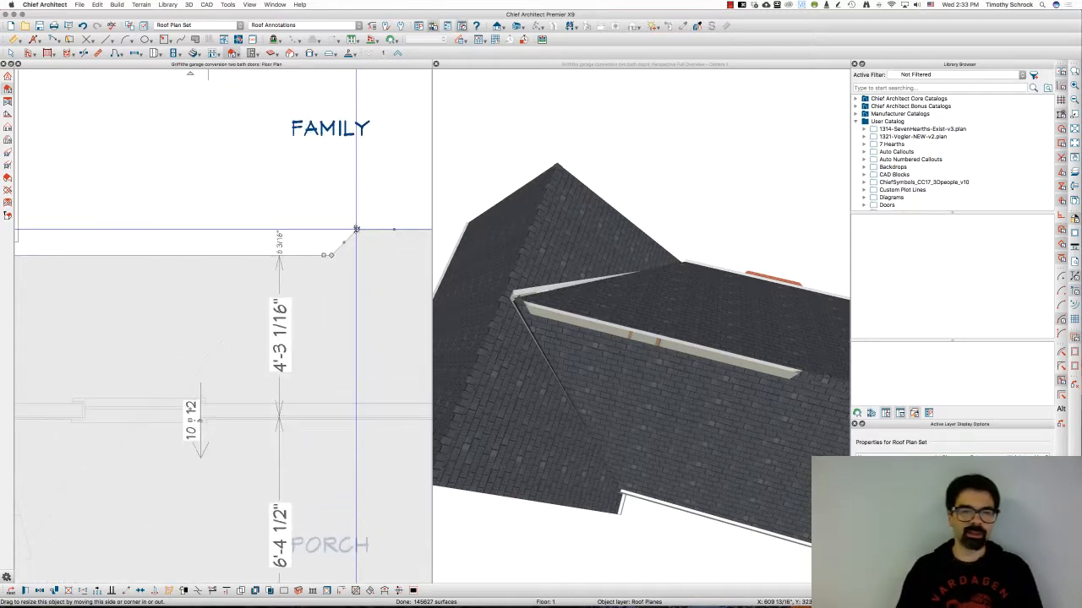
{"action": "scroll", "coordinate": [272, 237], "scroll_direction": "down", "scroll_amount": 3}
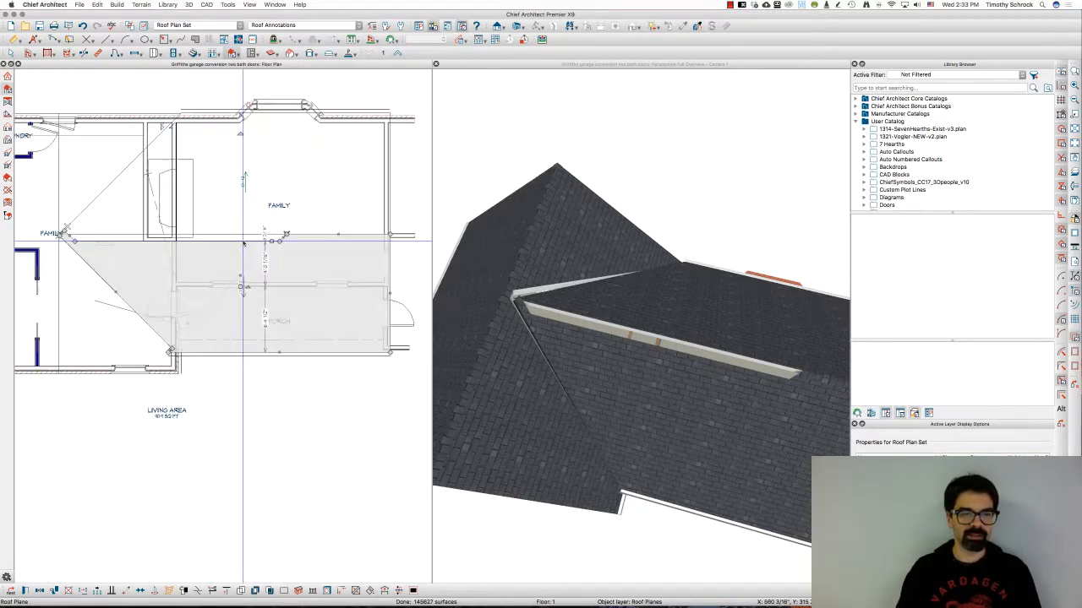
{"action": "scroll", "coordinate": [307, 234], "scroll_direction": "up", "scroll_amount": 3}
{"action": "scroll", "coordinate": [275, 235], "scroll_direction": "up", "scroll_amount": 5}
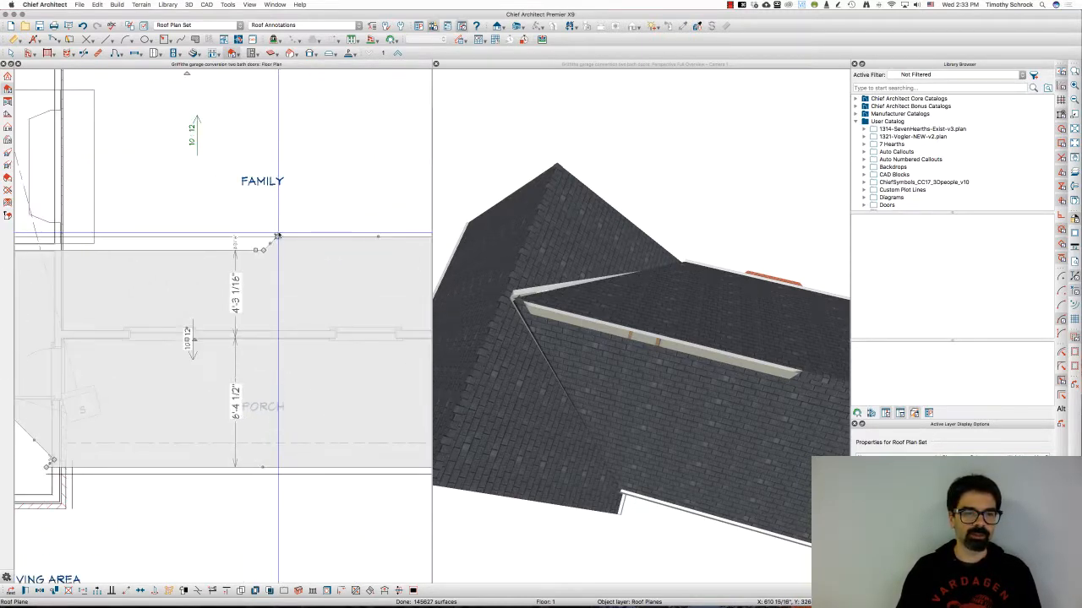
{"action": "scroll", "coordinate": [247, 250], "scroll_direction": "up", "scroll_amount": 4}
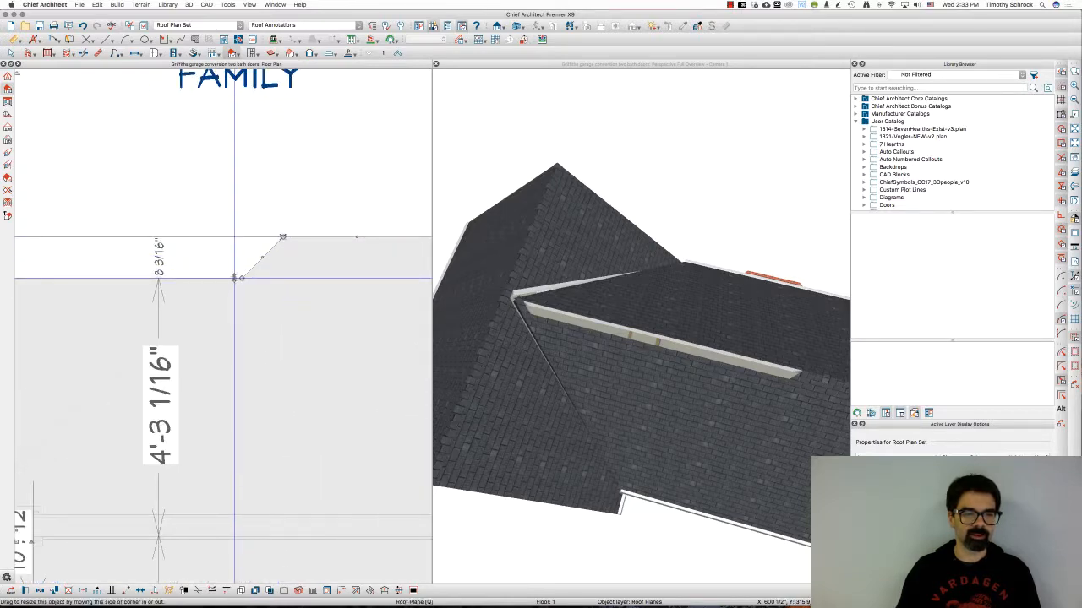
{"action": "left_click_drag", "start_coordinate": [240, 277], "coordinate": [284, 239]}
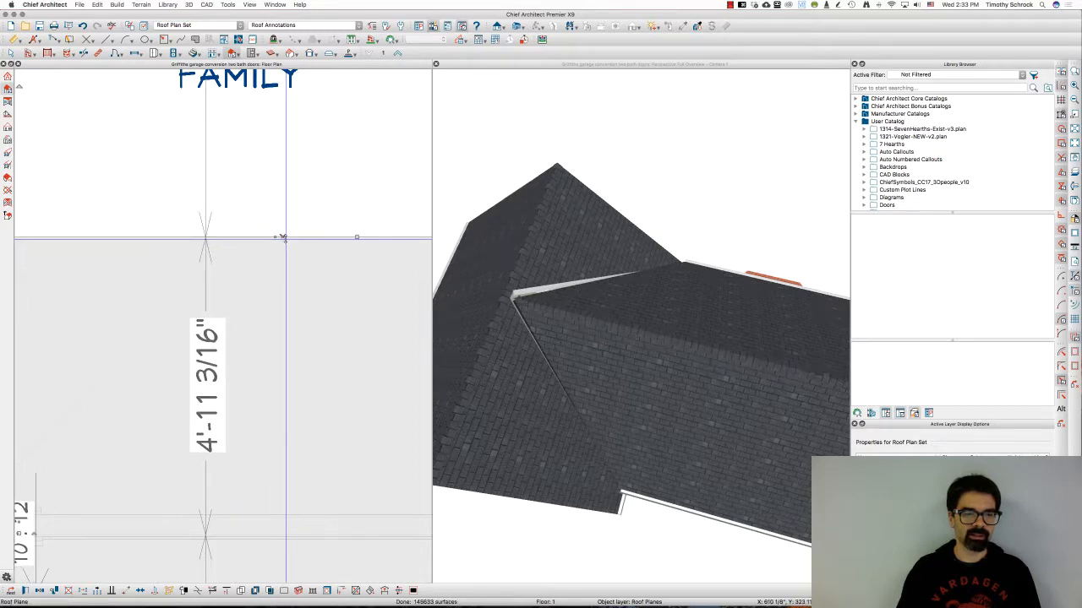
Nudge the corners of the diagonal and FAMILY roof planes at the FAMILY corner so they meet
{"action": "scroll", "coordinate": [286, 241], "scroll_direction": "down", "scroll_amount": 5}
{"action": "scroll", "coordinate": [292, 254], "scroll_direction": "down", "scroll_amount": 3}
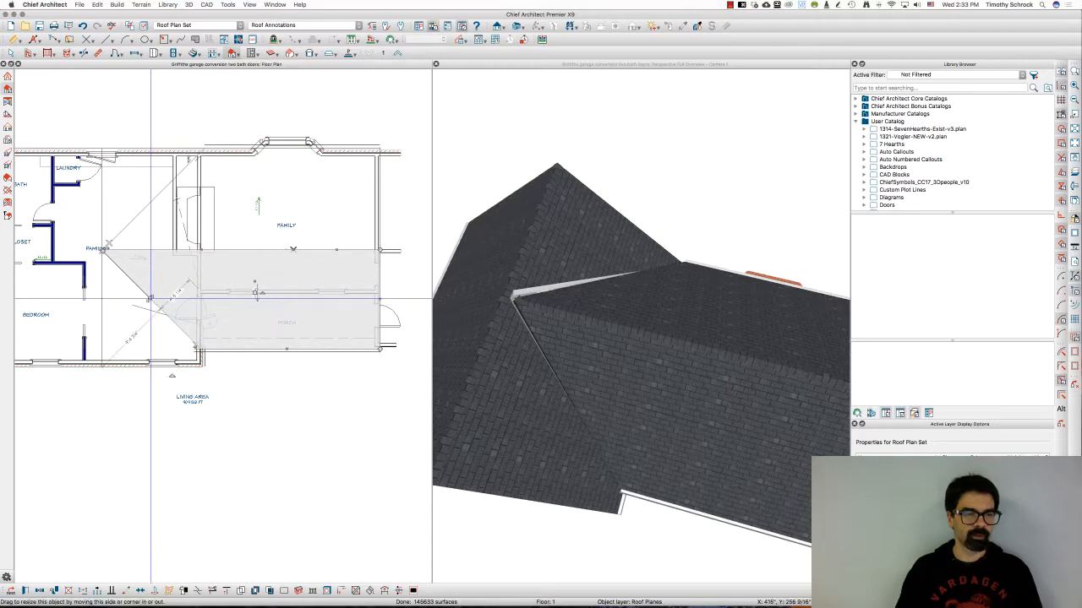
{"action": "left_click_drag", "start_coordinate": [150, 298], "coordinate": [147, 299]}
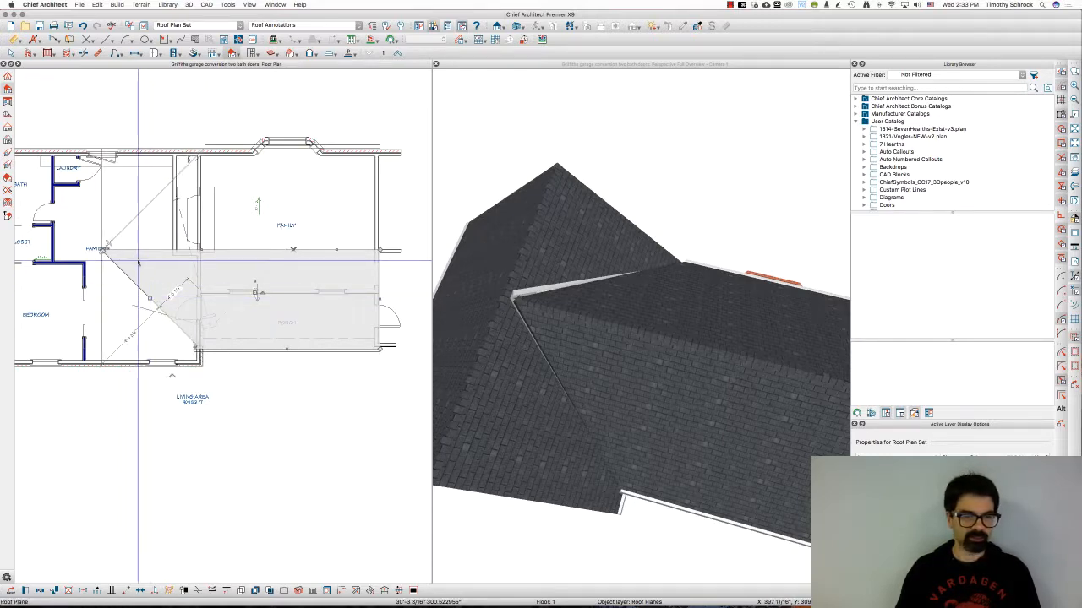
{"action": "left_click", "coordinate": [137, 287]}
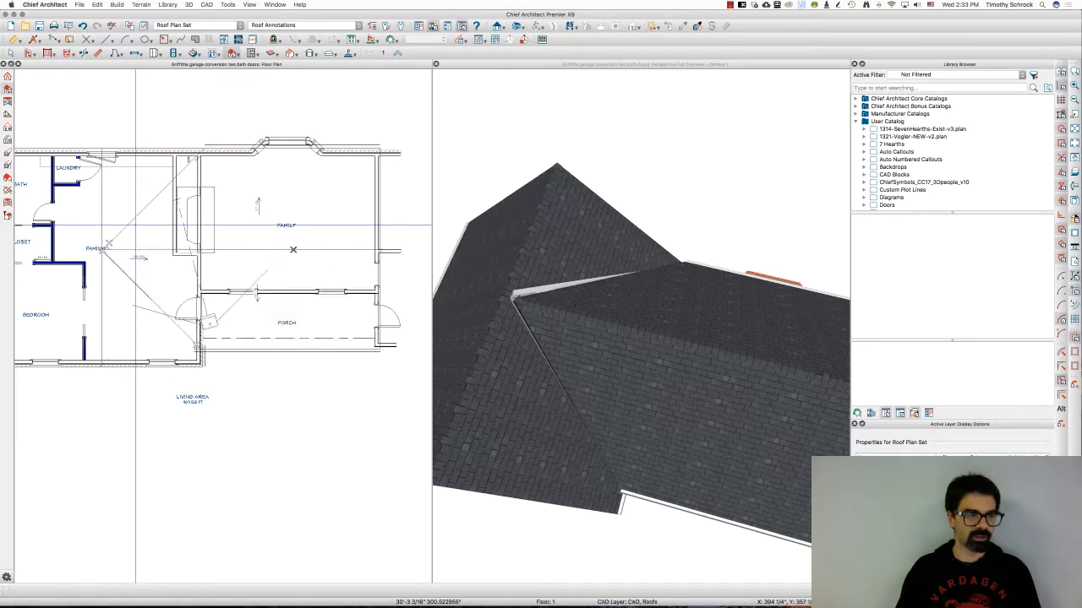
{"action": "left_click", "coordinate": [133, 224]}
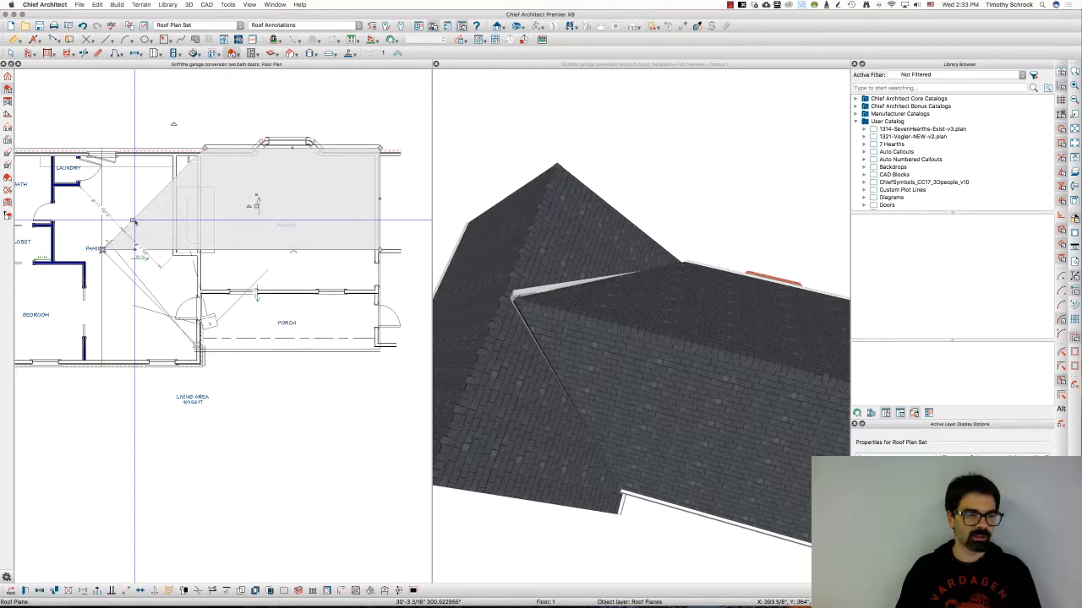
{"action": "left_click_drag", "start_coordinate": [133, 221], "coordinate": [136, 221]}
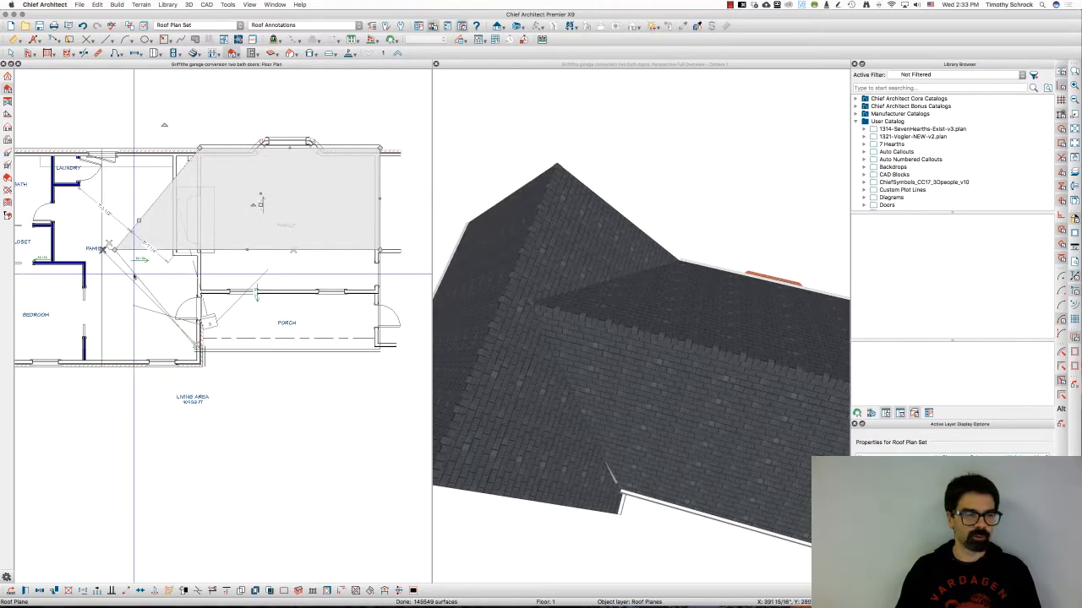
Add a break near the FAMILY corner of the diagonal roof plane and drag its corner points into alignment with the upper edge
{"action": "scroll", "coordinate": [127, 272], "scroll_direction": "up", "scroll_amount": 3}
{"action": "left_click", "coordinate": [126, 273]}
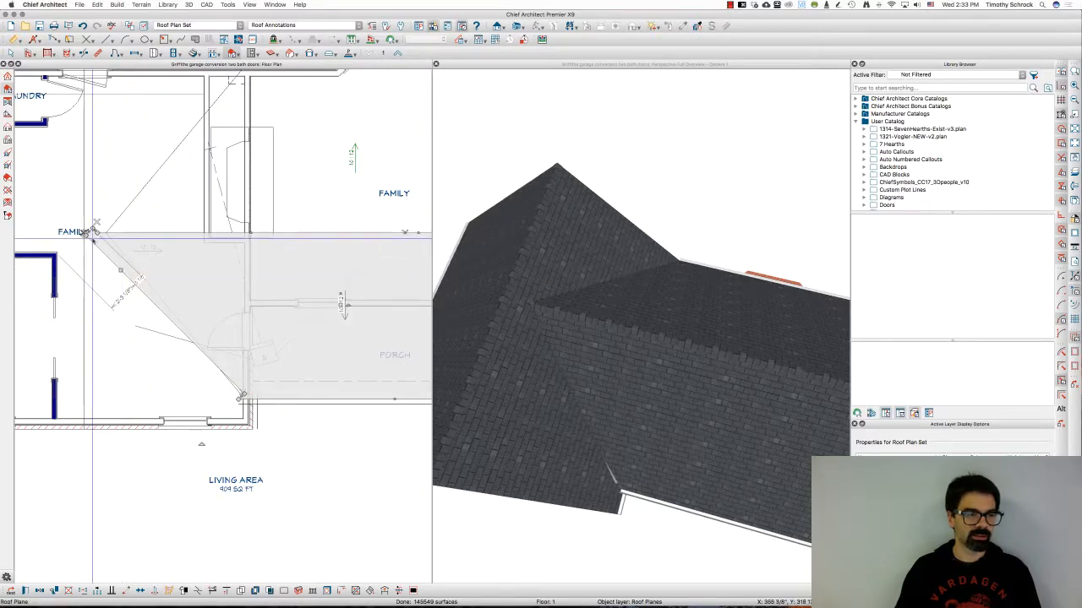
{"action": "scroll", "coordinate": [86, 237], "scroll_direction": "up", "scroll_amount": 2}
{"action": "scroll", "coordinate": [86, 237], "scroll_direction": "up", "scroll_amount": 3}
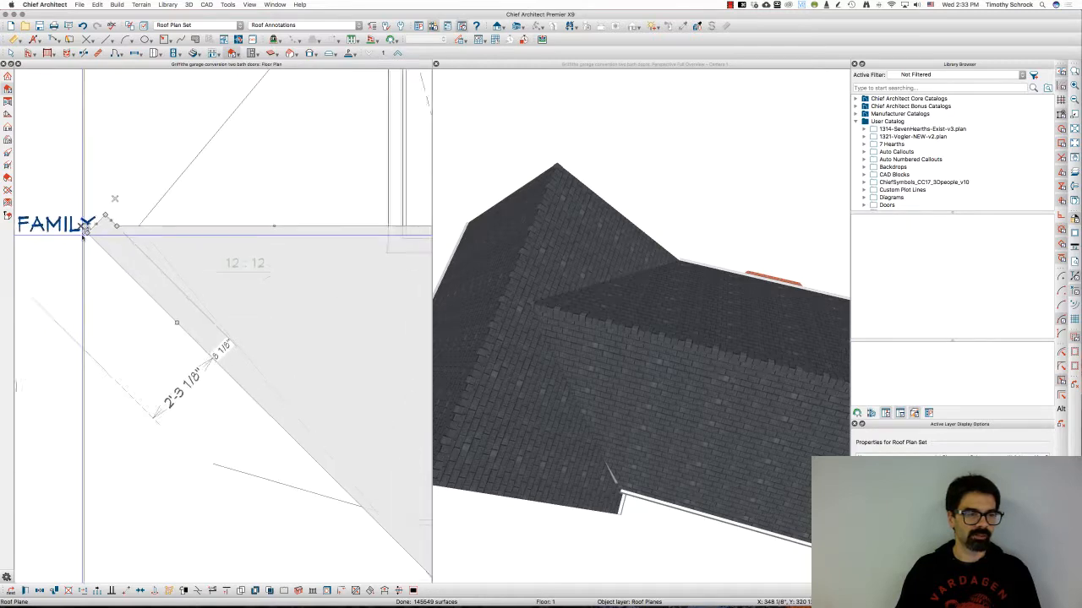
{"action": "left_click", "coordinate": [93, 41]}
{"action": "left_click", "coordinate": [106, 83]}
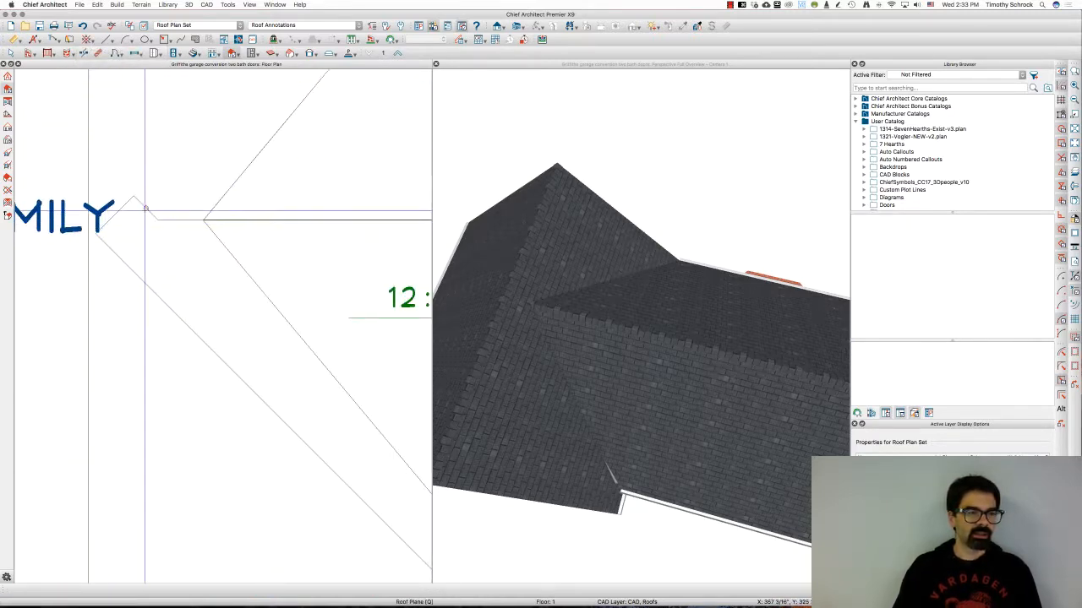
{"action": "left_click", "coordinate": [145, 209]}
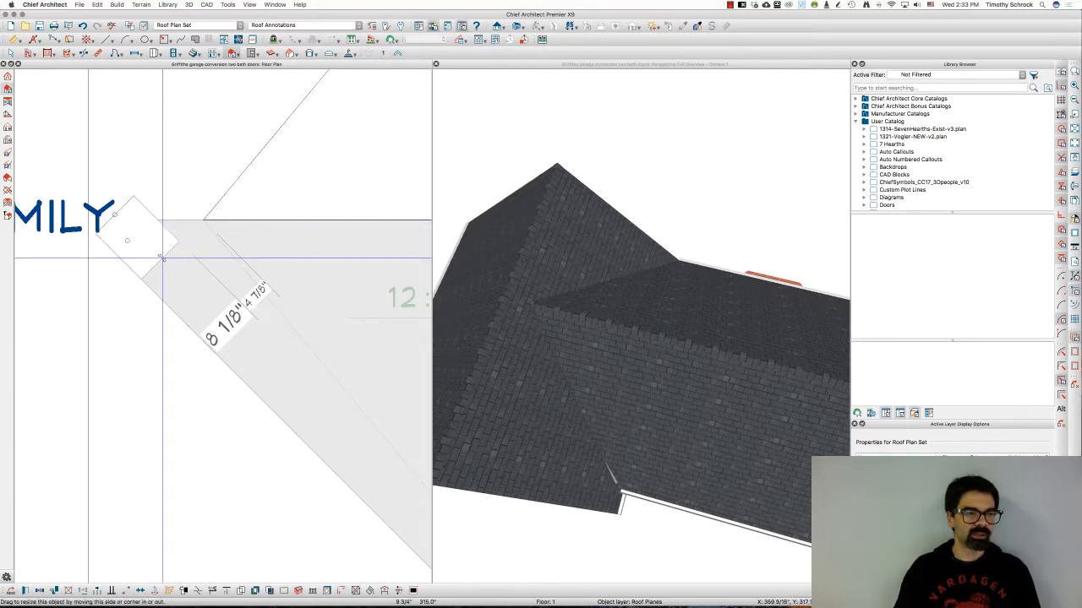
{"action": "left_click_drag", "start_coordinate": [162, 257], "coordinate": [164, 259]}
{"action": "scroll", "coordinate": [166, 243], "scroll_direction": "up", "scroll_amount": 2}
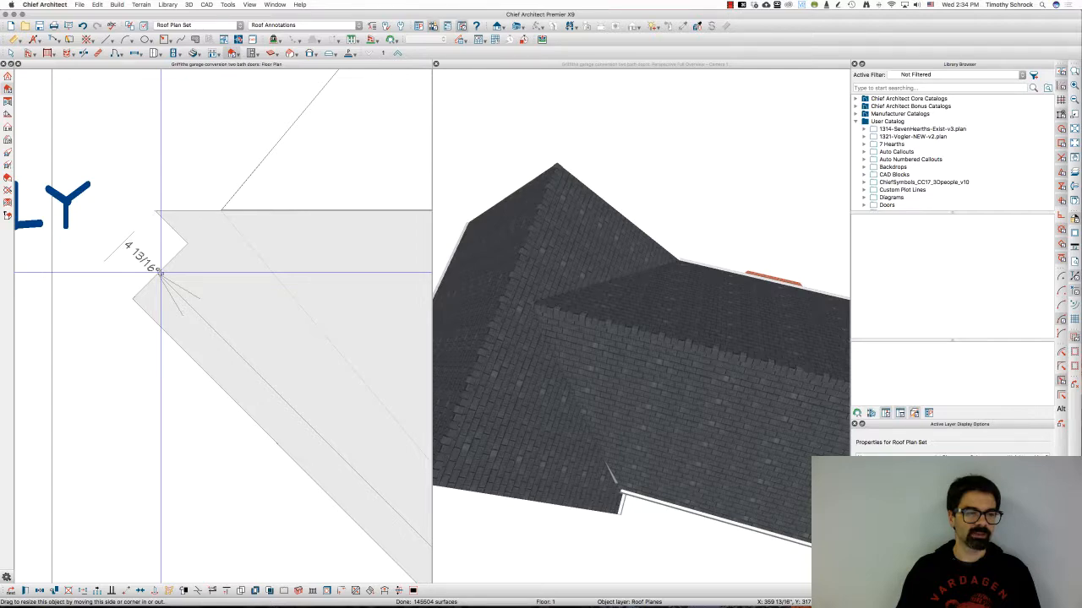
{"action": "left_click_drag", "start_coordinate": [159, 271], "coordinate": [153, 211]}
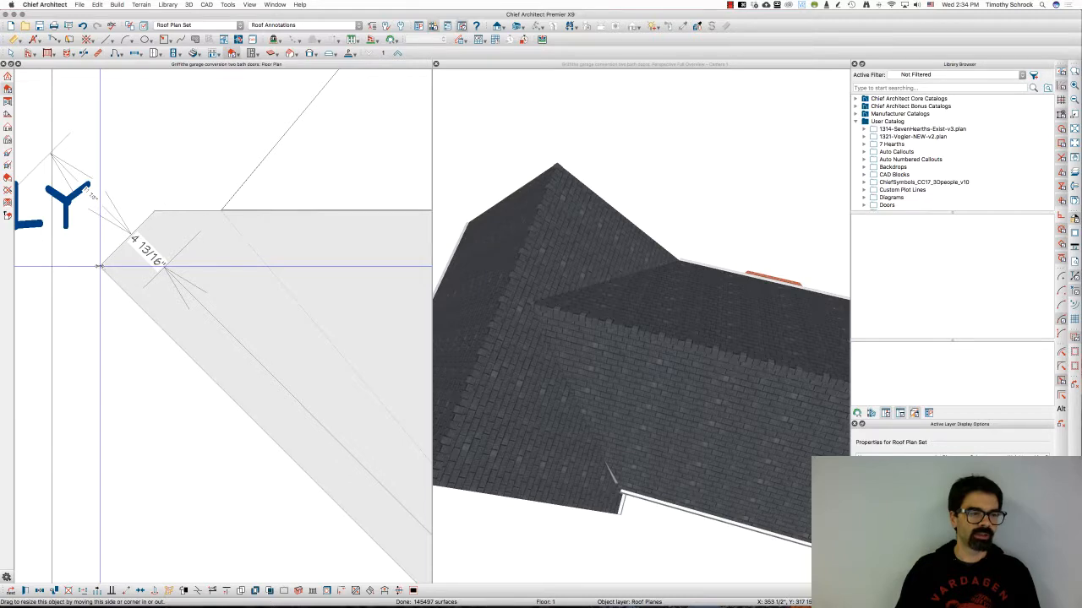
{"action": "mouse_move", "coordinate": [99, 266]}
{"action": "left_mouse_down"}
{"action": "mouse_move", "coordinate": [154, 212]}
{"action": "mouse_move", "coordinate": [176, 217]}
{"action": "mouse_move", "coordinate": [148, 263]}
{"action": "mouse_move", "coordinate": [172, 252]}
{"action": "left_mouse_up"}
{"action": "scroll", "coordinate": [156, 215], "scroll_direction": "down", "scroll_amount": 3}
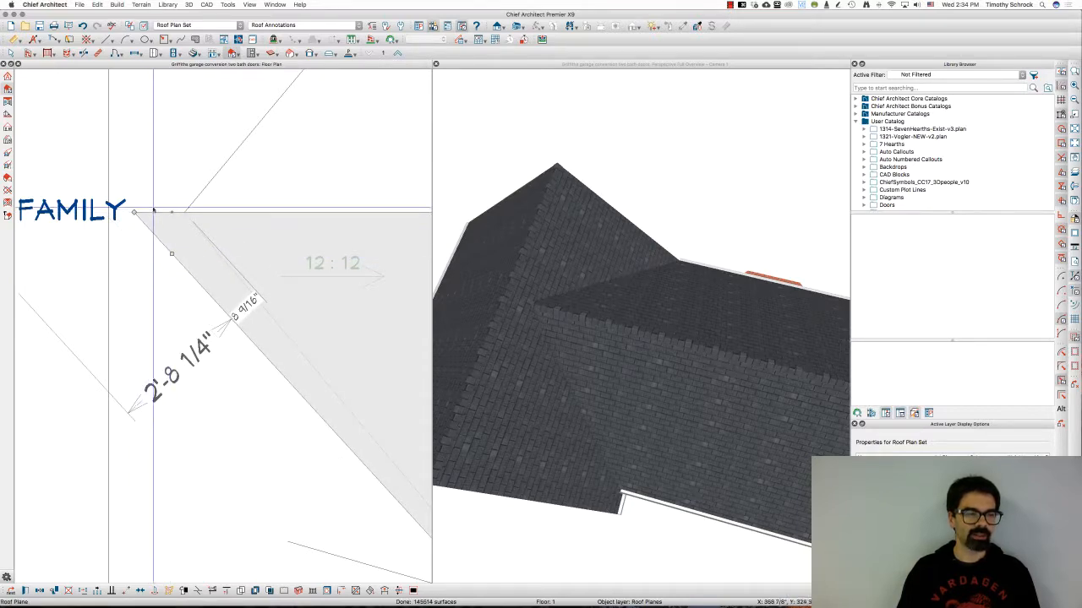
{"action": "scroll", "coordinate": [160, 202], "scroll_direction": "down", "scroll_amount": 1}
{"action": "scroll", "coordinate": [161, 203], "scroll_direction": "down", "scroll_amount": 4}
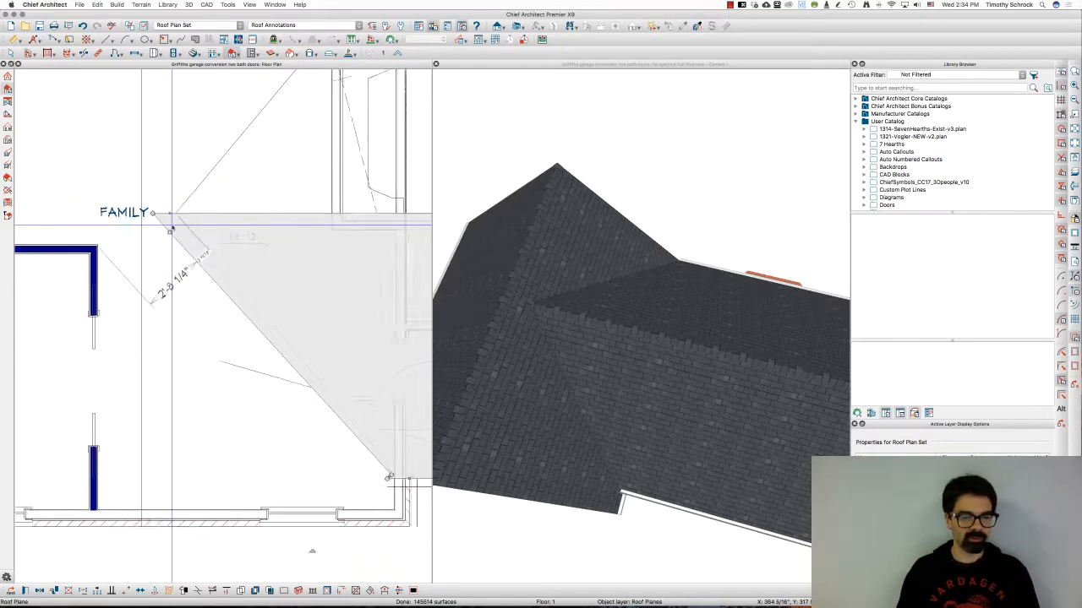
Drag the diagonal roof plane's lower corner up along its edge, then nudge the FAMILY roof plane's corner
{"action": "scroll", "coordinate": [367, 445], "scroll_direction": "up", "scroll_amount": 5}
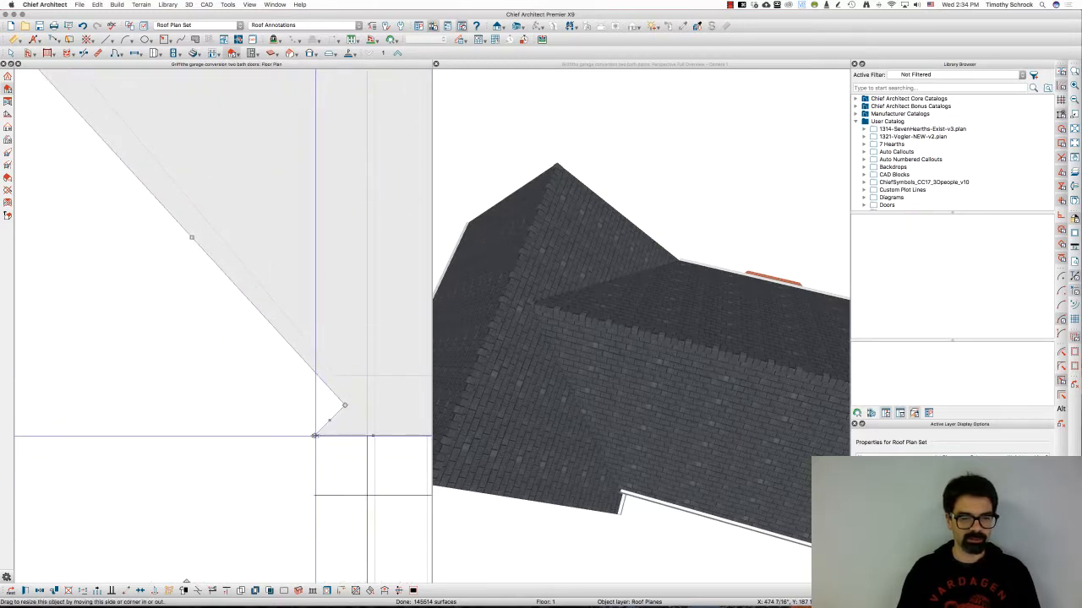
{"action": "mouse_move", "coordinate": [316, 435]}
{"action": "left_mouse_down"}
{"action": "mouse_move", "coordinate": [349, 407]}
{"action": "mouse_move", "coordinate": [316, 418]}
{"action": "mouse_move", "coordinate": [331, 419]}
{"action": "mouse_move", "coordinate": [322, 430]}
{"action": "mouse_move", "coordinate": [344, 422]}
{"action": "mouse_move", "coordinate": [345, 407]}
{"action": "mouse_move", "coordinate": [315, 434]}
{"action": "mouse_move", "coordinate": [296, 428]}
{"action": "mouse_move", "coordinate": [295, 391]}
{"action": "mouse_move", "coordinate": [276, 393]}
{"action": "mouse_move", "coordinate": [307, 343]}
{"action": "left_mouse_up"}
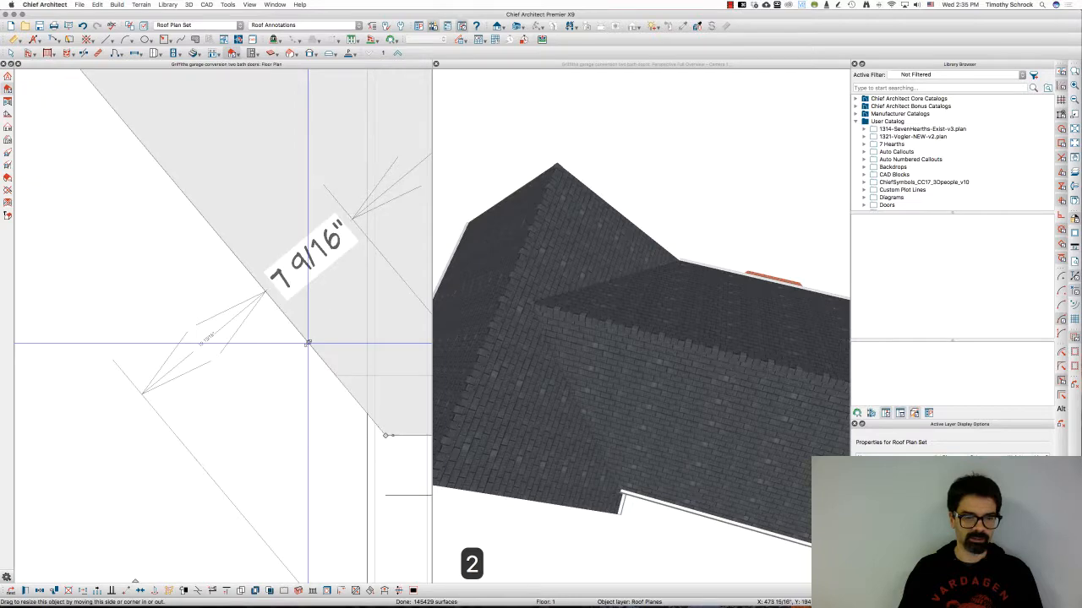
{"action": "scroll", "coordinate": [282, 381], "scroll_direction": "down", "scroll_amount": 5}
{"action": "scroll", "coordinate": [282, 381], "scroll_direction": "down", "scroll_amount": 5}
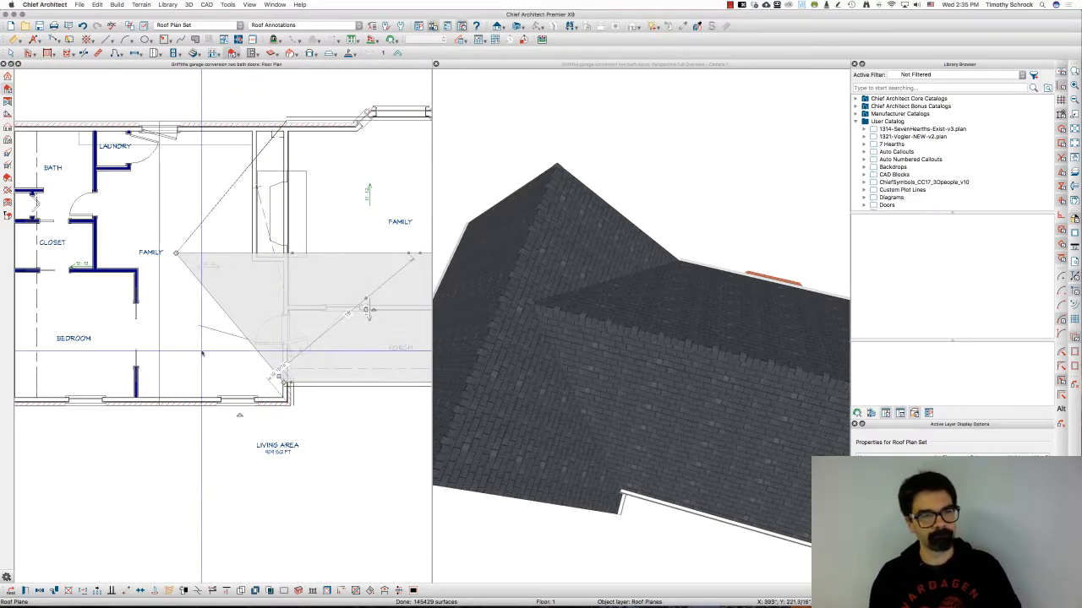
{"action": "left_click", "coordinate": [211, 211]}
{"action": "left_click_drag", "start_coordinate": [211, 212], "coordinate": [214, 207]}
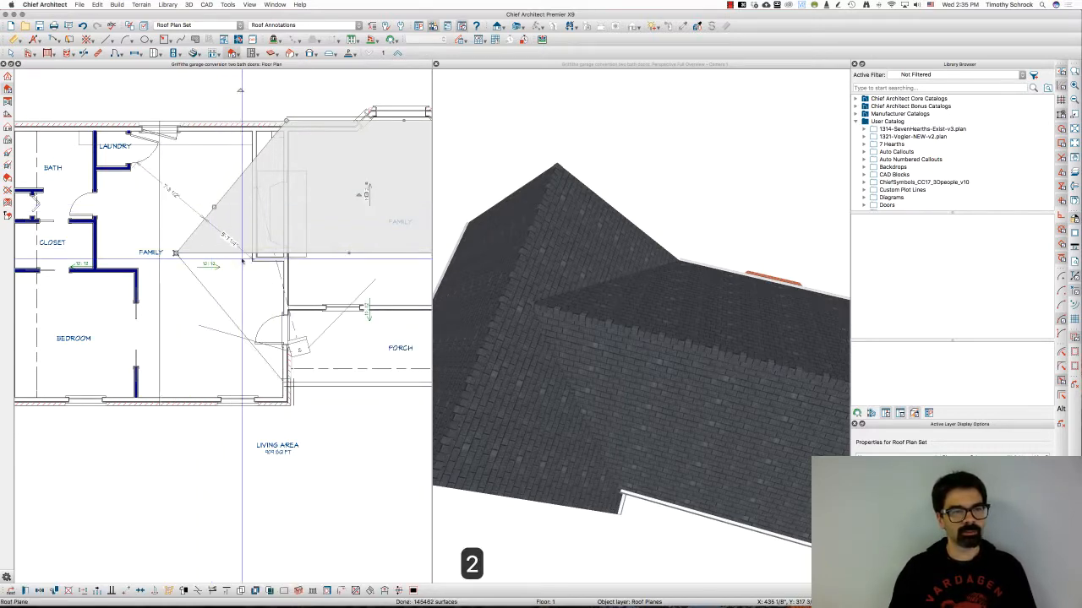
Orbit the 3D view around the house to inspect the joined roof planes
{"action": "left_click", "coordinate": [670, 144]}
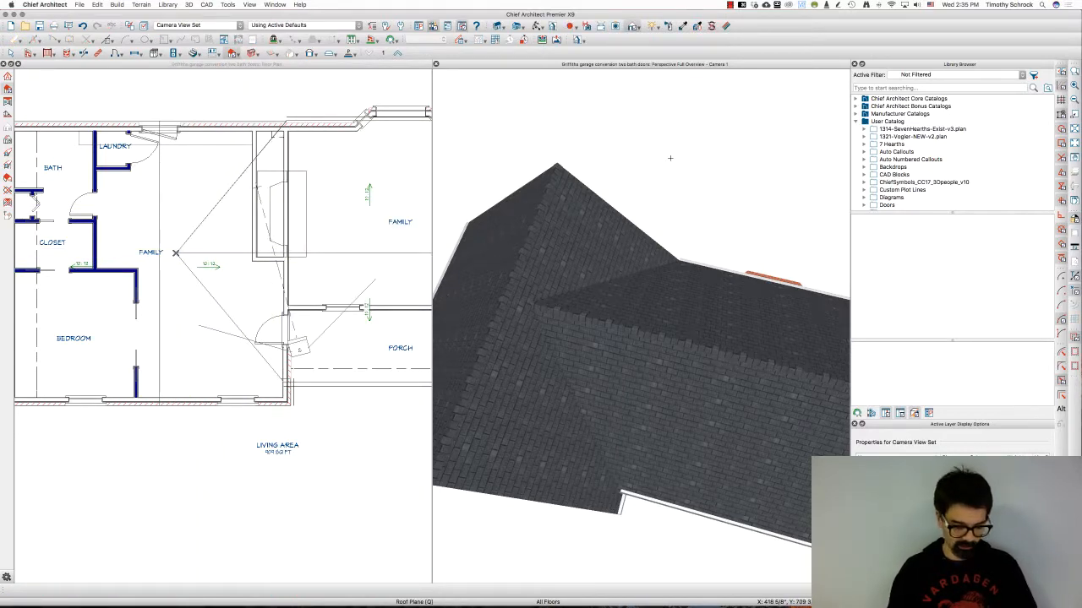
{"action": "left_click_drag", "start_coordinate": [668, 156], "coordinate": [672, 126], "text": "alt"}
{"action": "left_click_drag", "start_coordinate": [652, 179], "coordinate": [617, 287]}
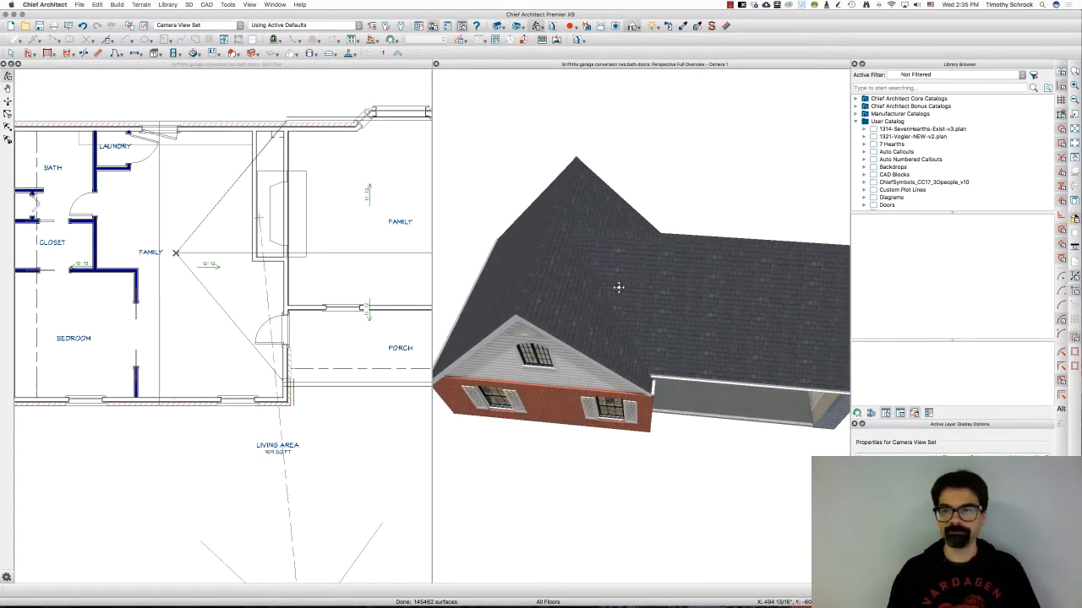